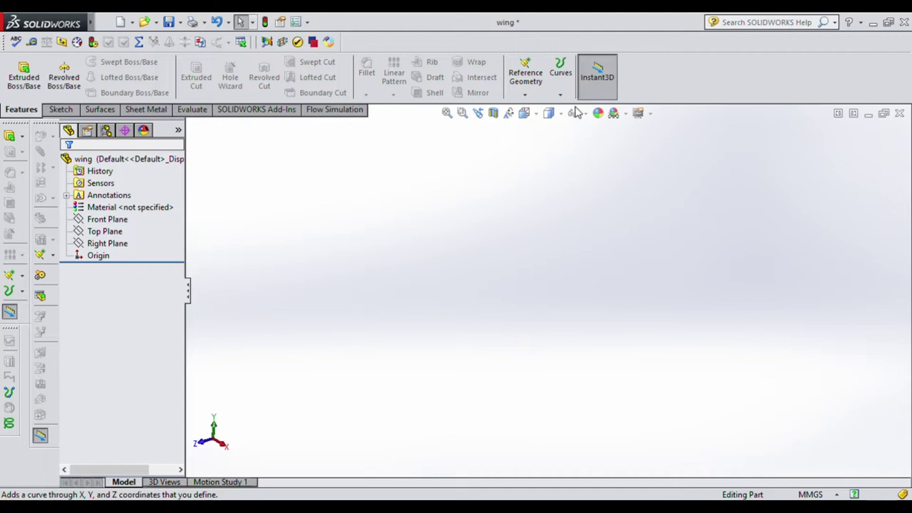
Create Curve2 in the wing part from the airfoil's XYZ coordinate points.
click(561, 71)
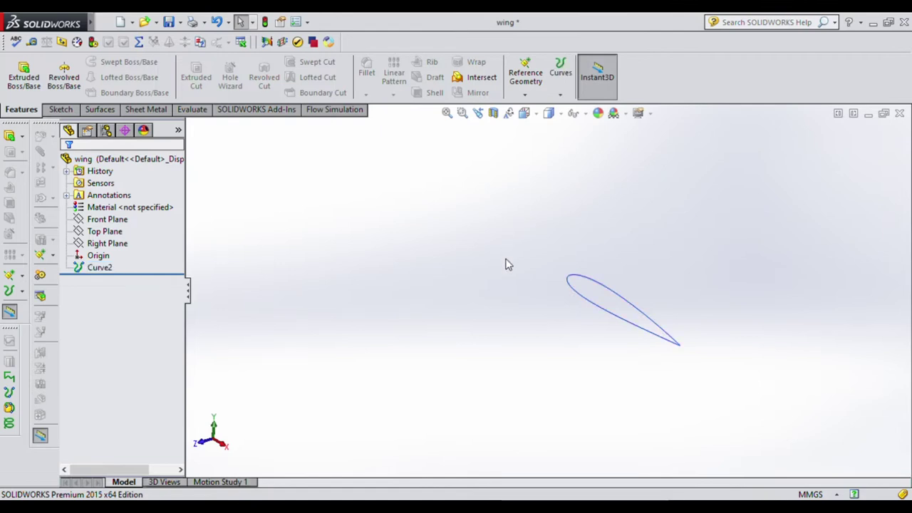
click(62, 111)
Convert the airfoil Curve2 into a new Sketch1 on the Front Plane.
click(19, 71)
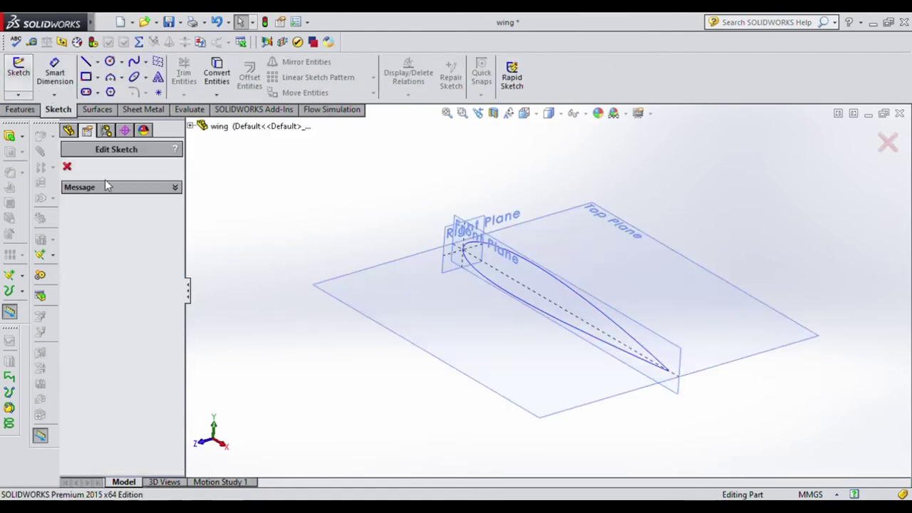
click(669, 346)
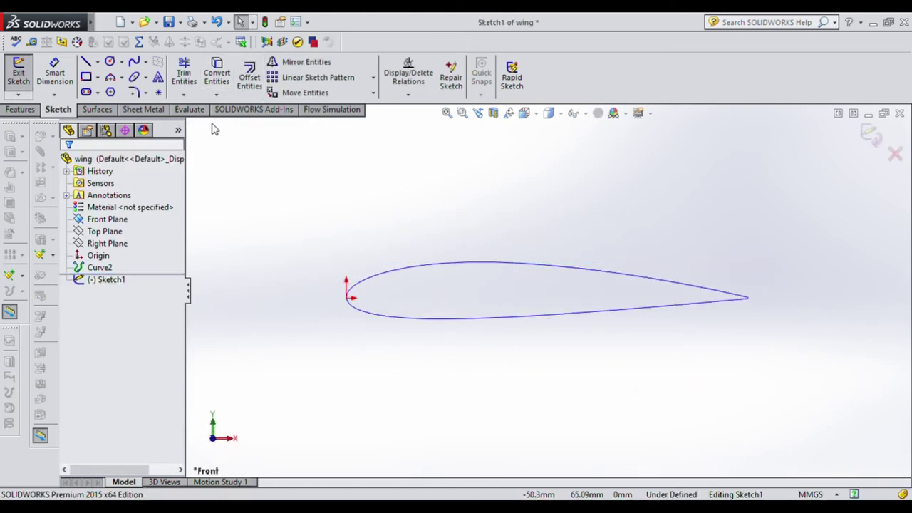
click(217, 73)
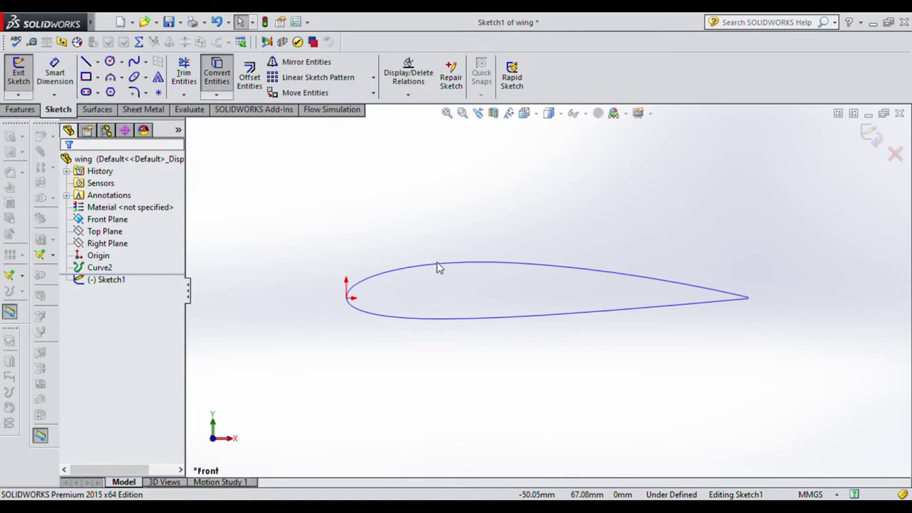
click(723, 310)
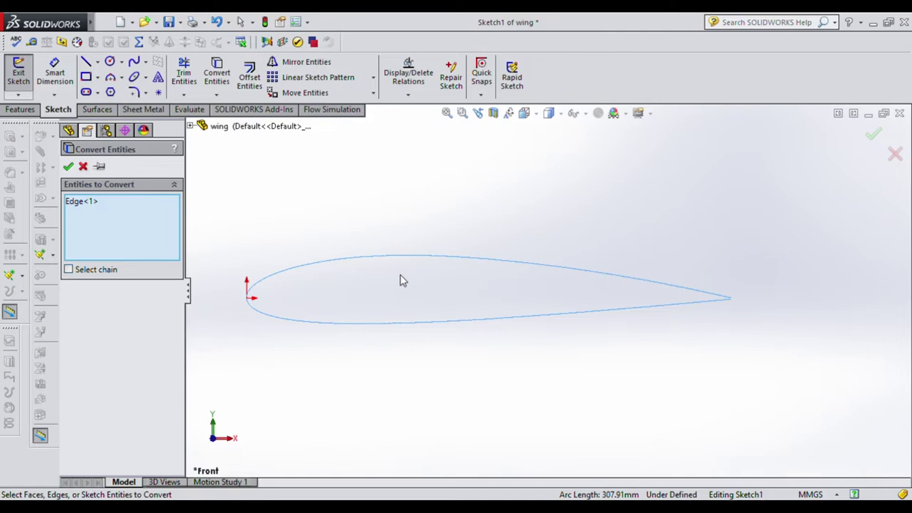
key(Return)
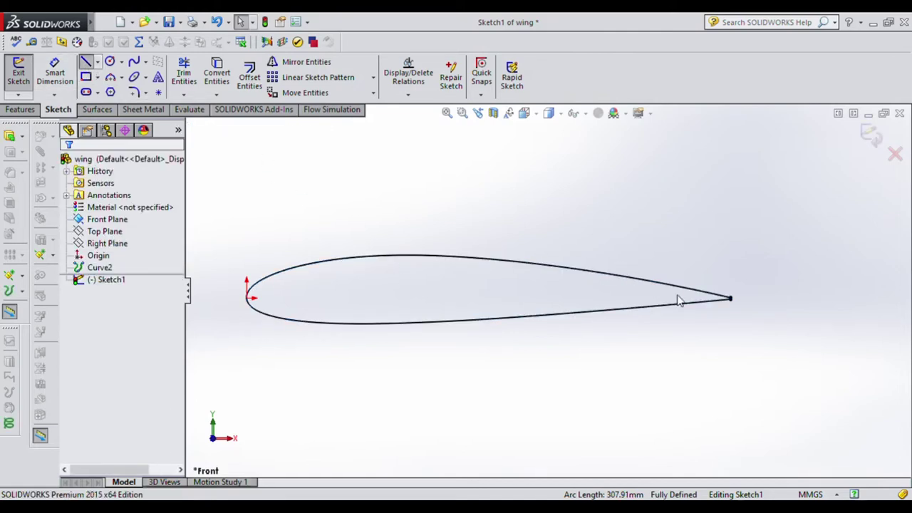
Zoom to the trailing edge and draw a vertical line joining its two endpoints.
scroll(681, 299, down, 2)
scroll(681, 298, down, 2)
scroll(642, 299, down, 1)
scroll(571, 285, down, 2)
scroll(851, 333, down, 1)
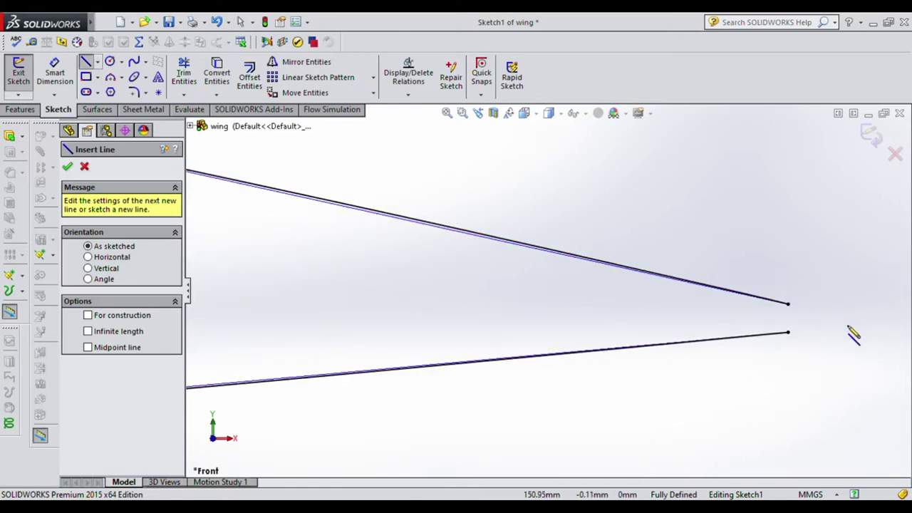
scroll(851, 333, down, 2)
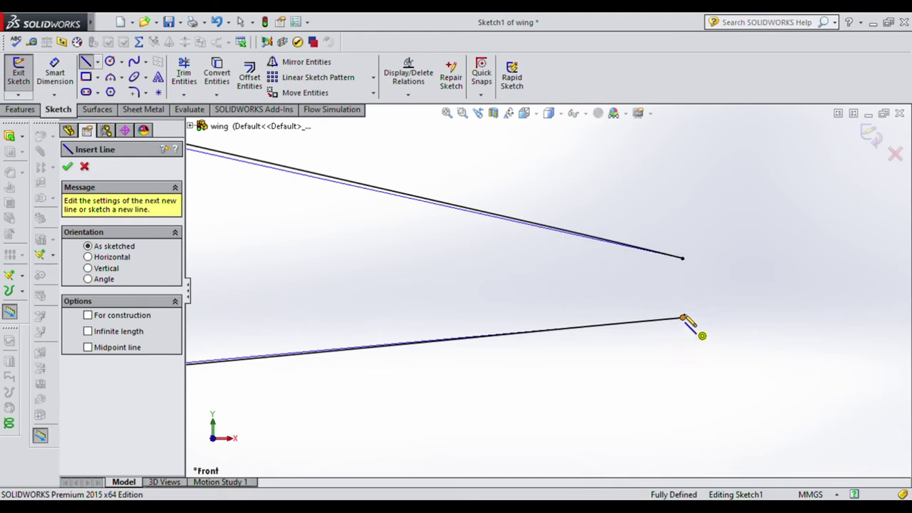
click(683, 318)
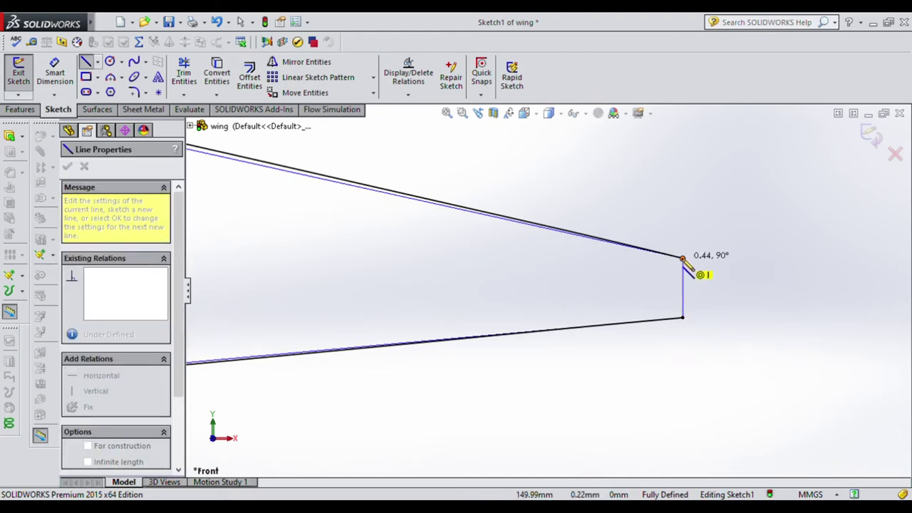
click(682, 258)
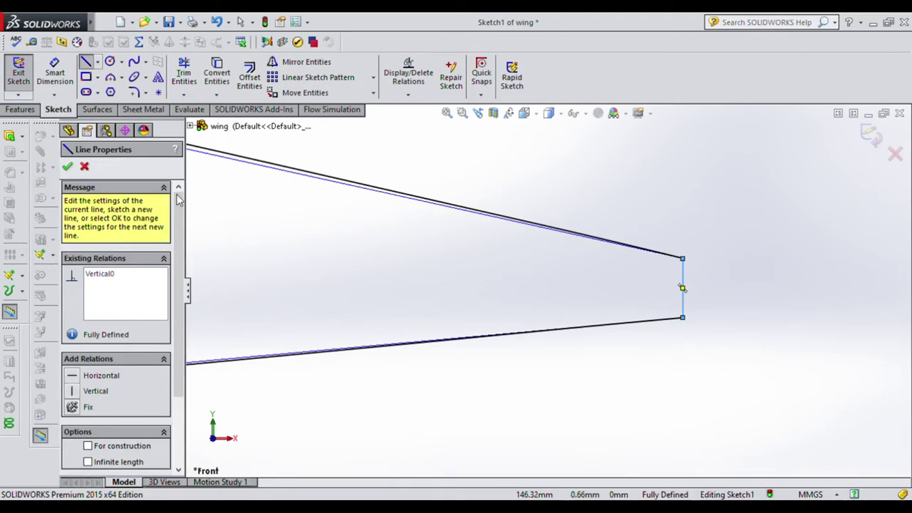
click(84, 168)
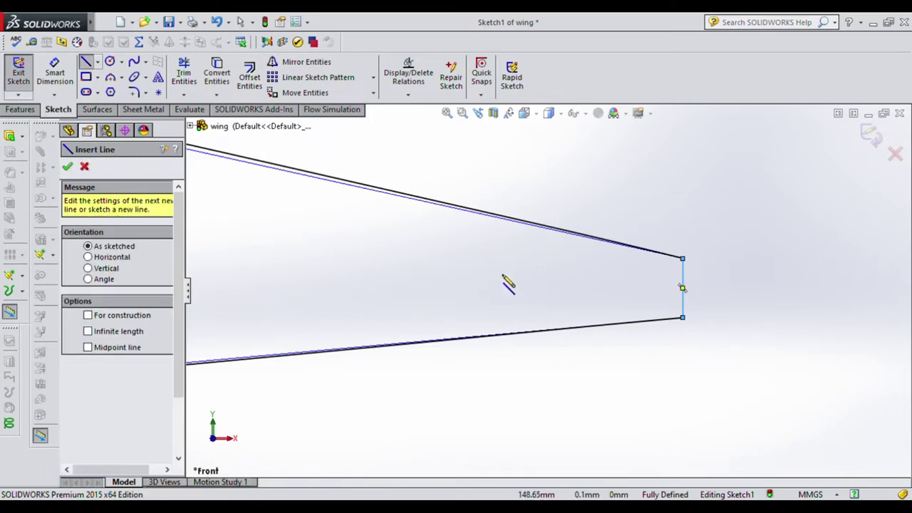
click(479, 317)
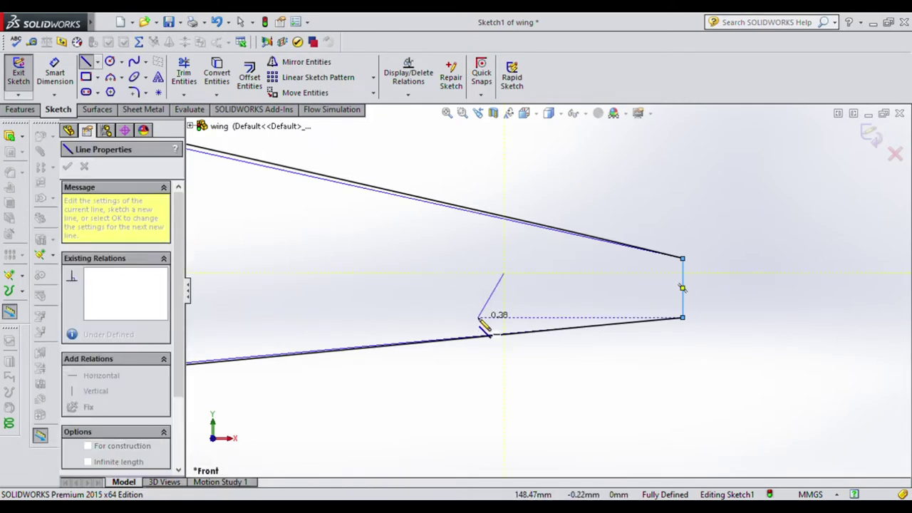
key(Escape)
key(Escape)
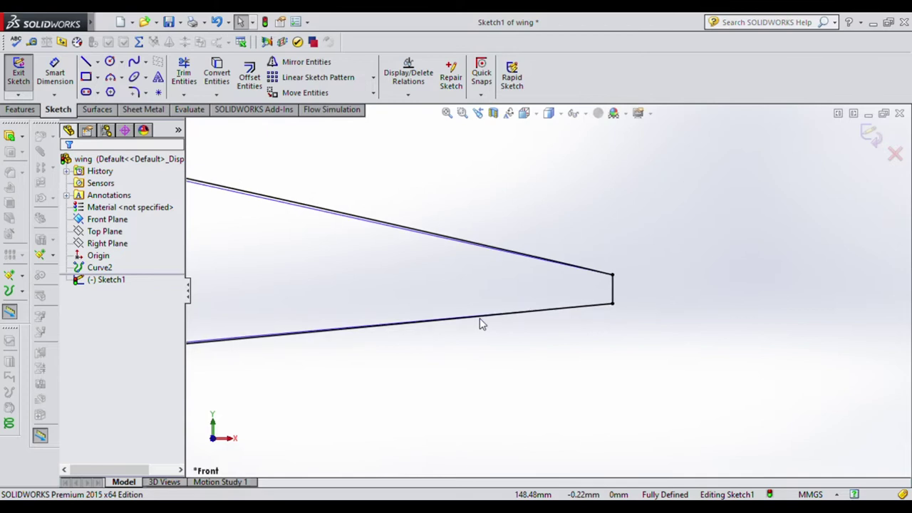
scroll(674, 314, down, 5)
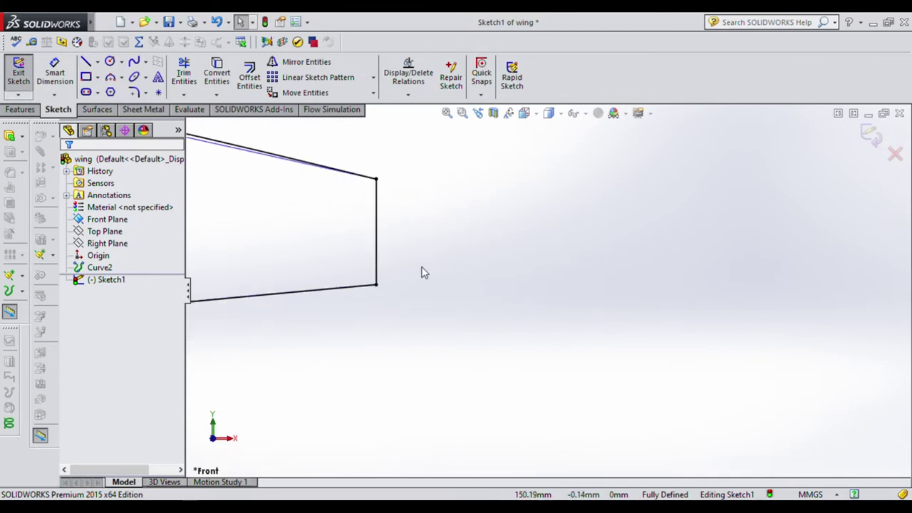
scroll(421, 276, up, 2)
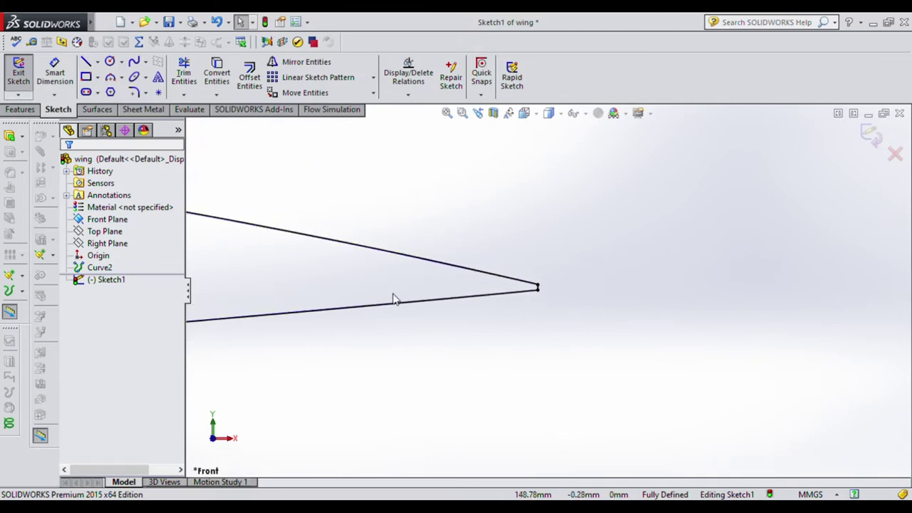
scroll(394, 292, up, 4)
scroll(464, 285, down, 2)
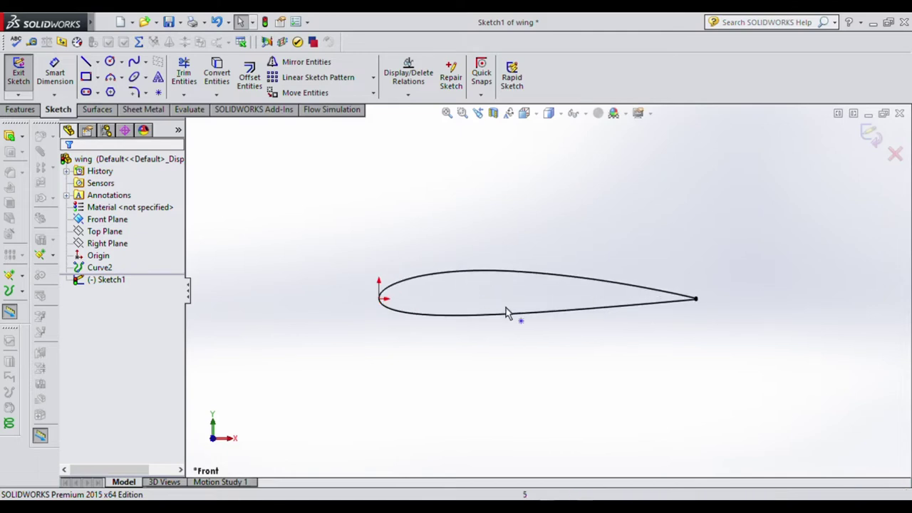
Exit Sketch1 and hide the original airfoil curve Curve2.
click(18, 71)
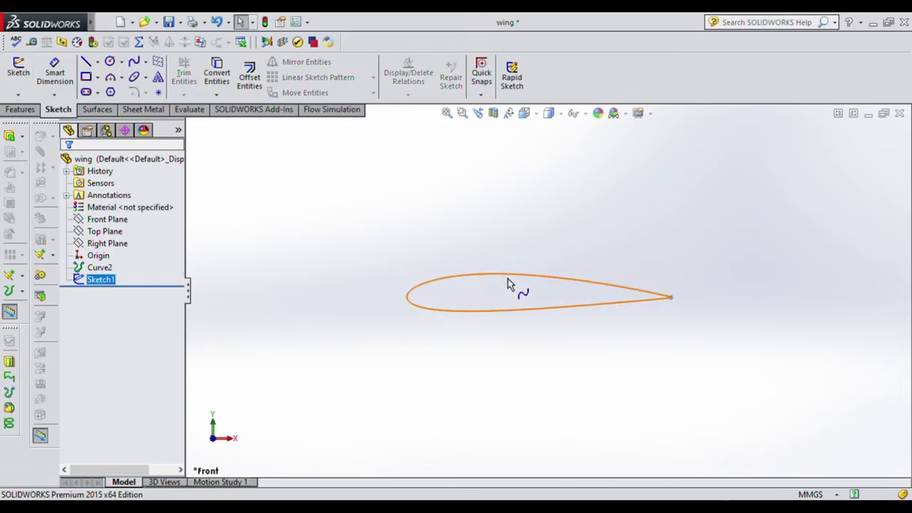
middle_drag(507, 284, 466, 403)
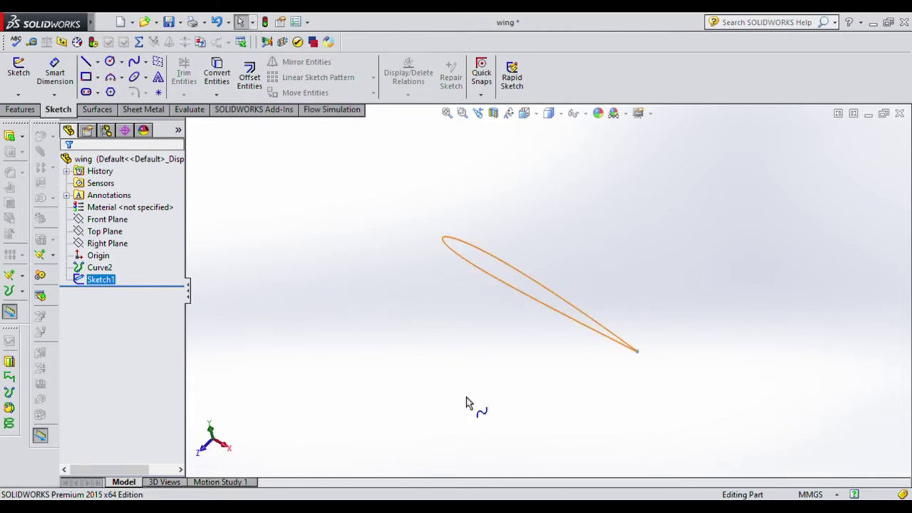
click(89, 269)
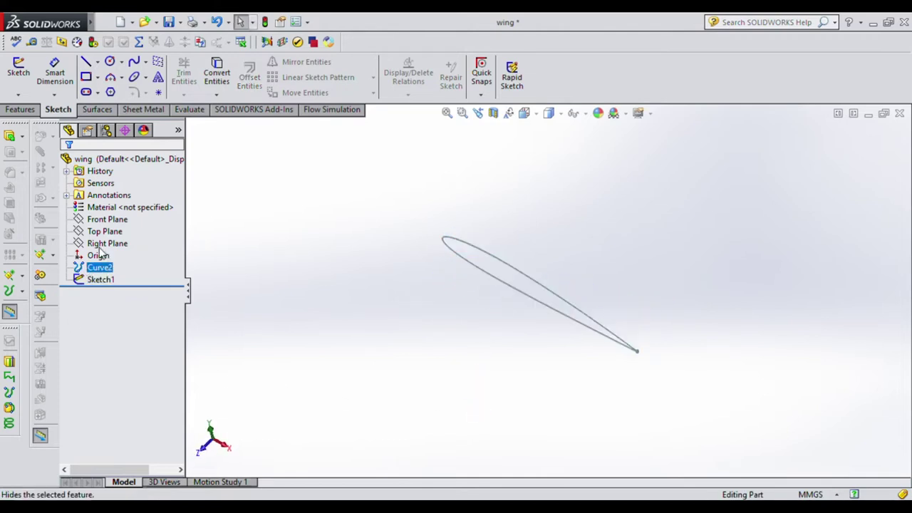
click(285, 264)
Extrude Sketch1 500 mm to create the solid wing.
click(102, 281)
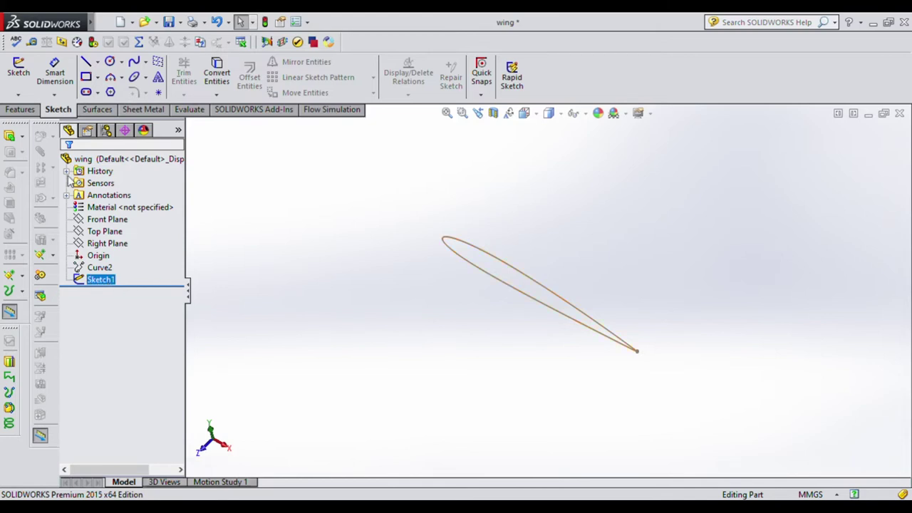
click(20, 109)
click(23, 77)
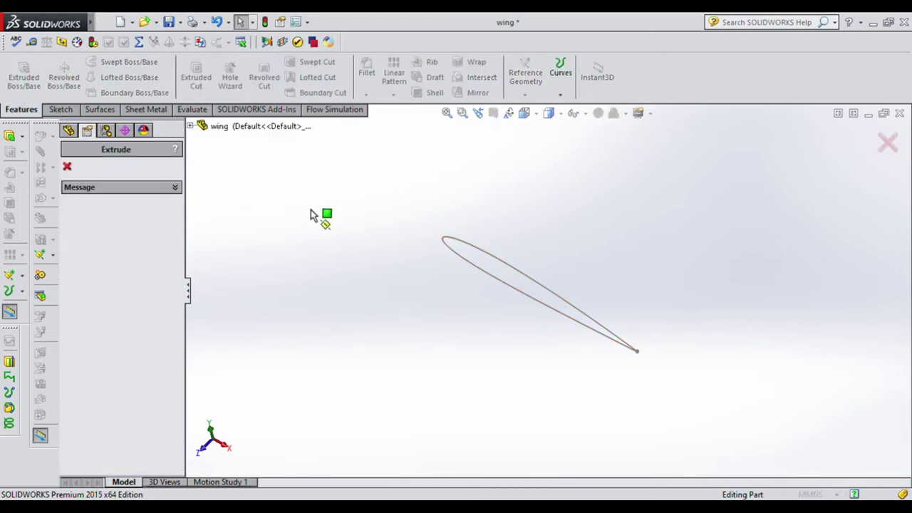
click(462, 263)
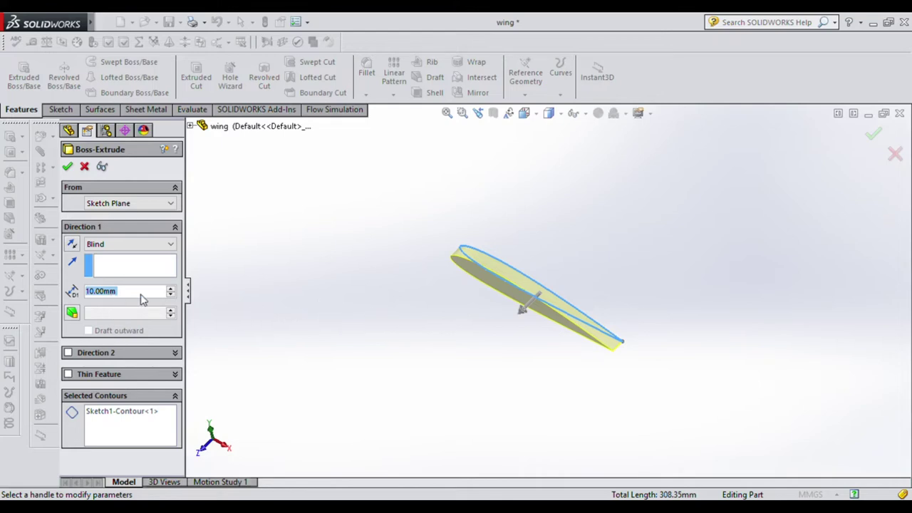
text(500)
key(Return)
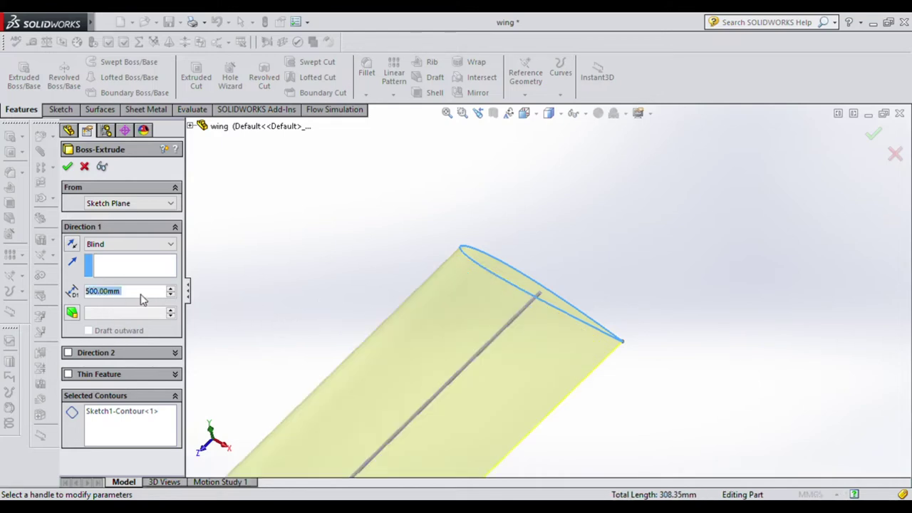
scroll(377, 306, down, 3)
scroll(381, 328, down, 2)
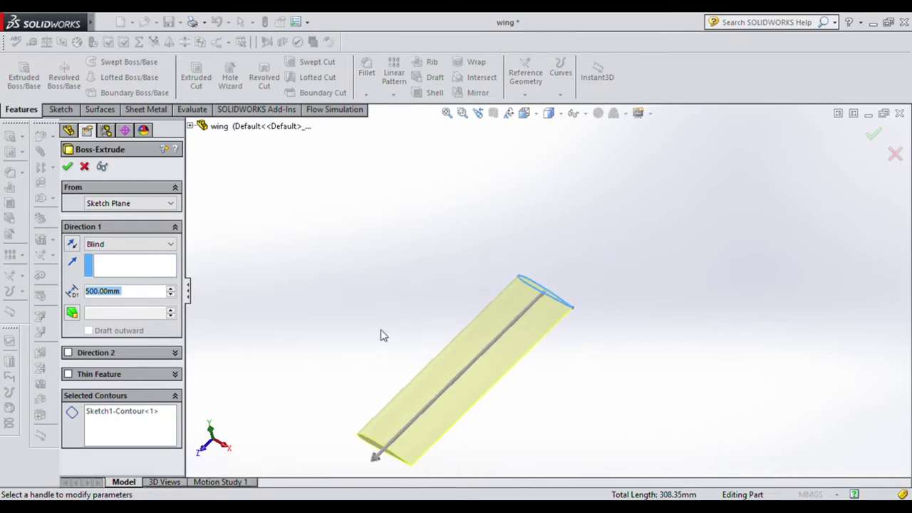
scroll(484, 425, down, 1)
scroll(484, 424, down, 1)
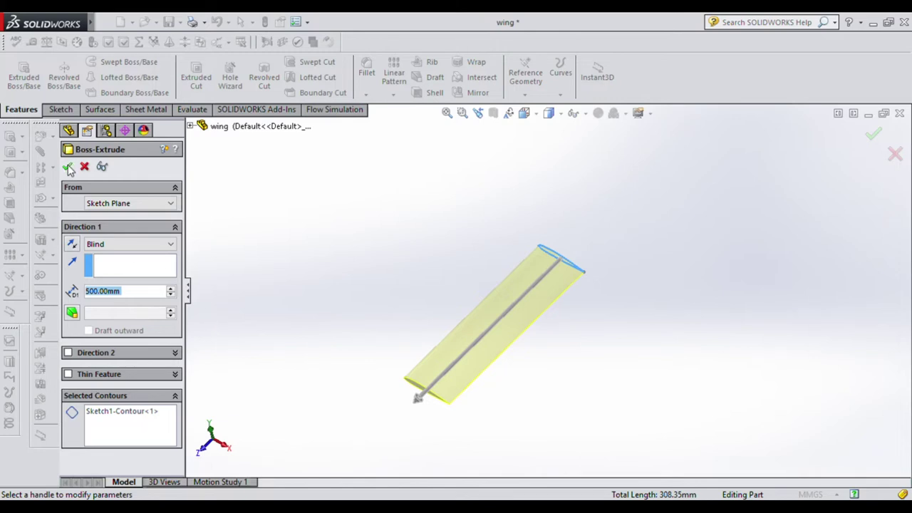
key(Return)
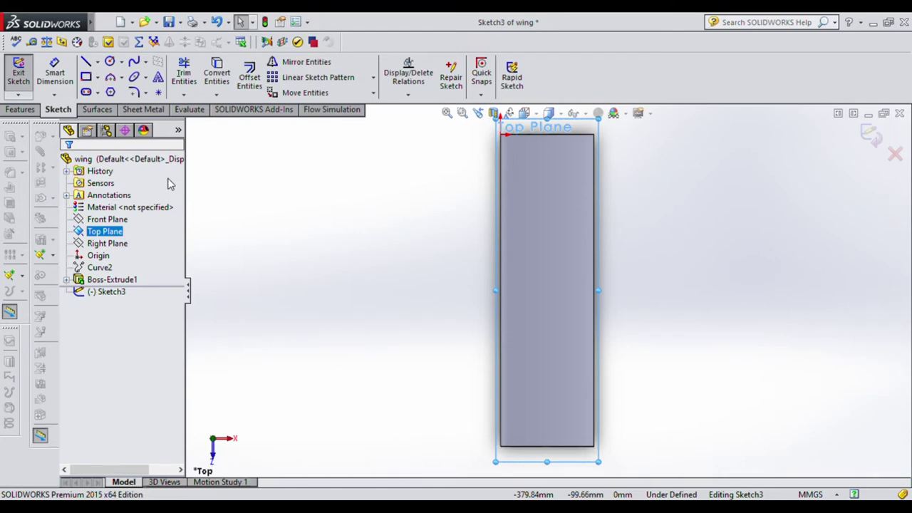
Draw a narrow rectangle with lines along the lower trailing edge of the wing.
click(85, 63)
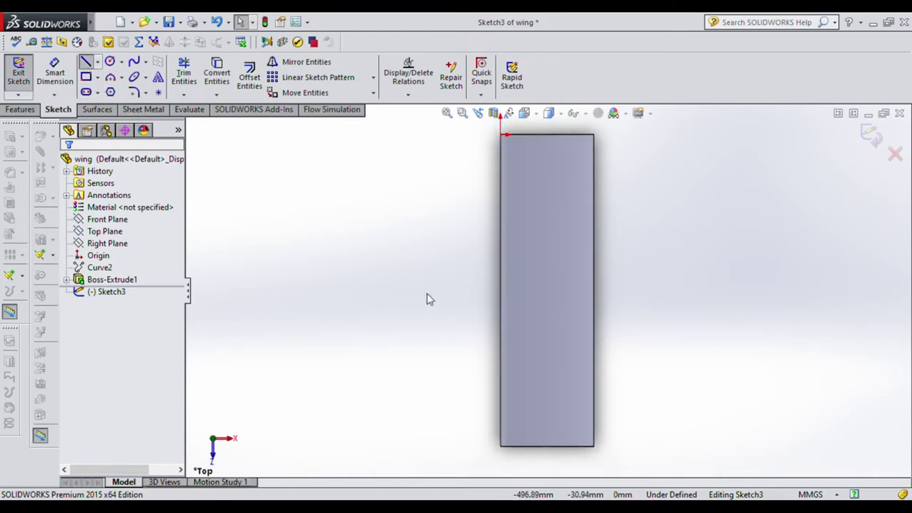
click(596, 433)
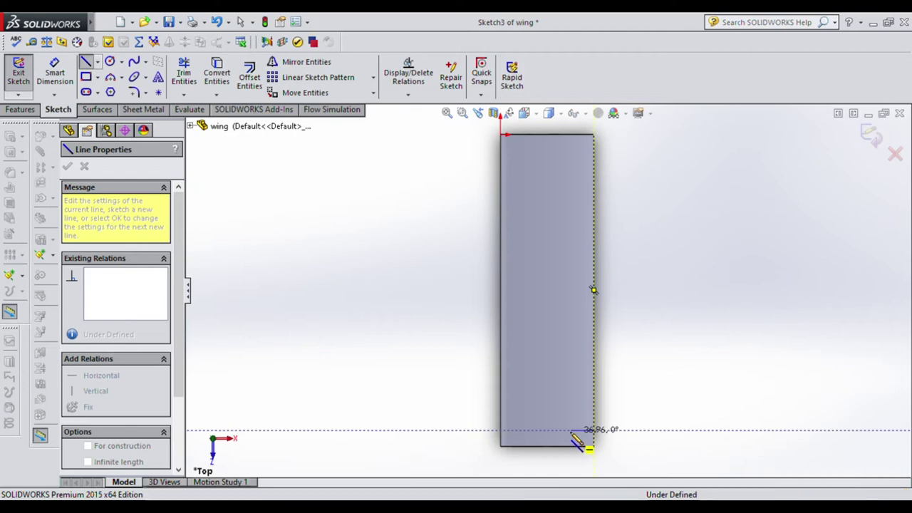
click(571, 430)
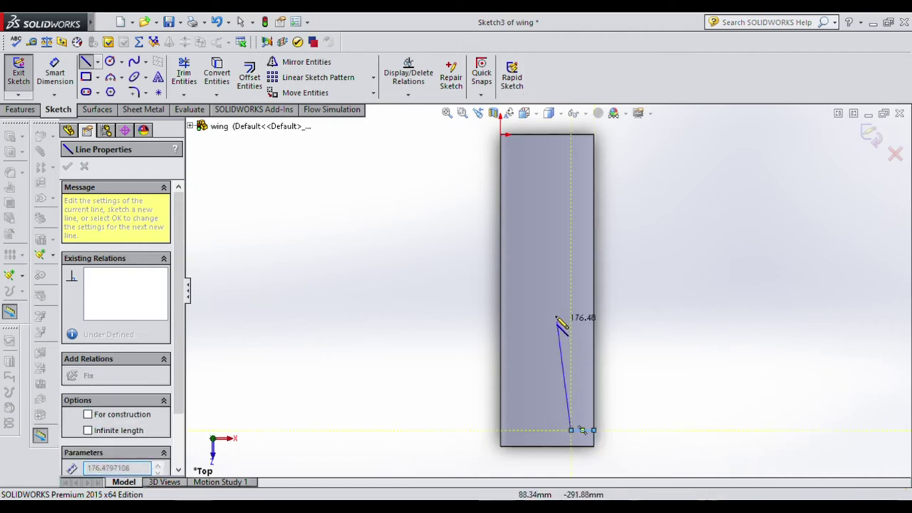
click(571, 272)
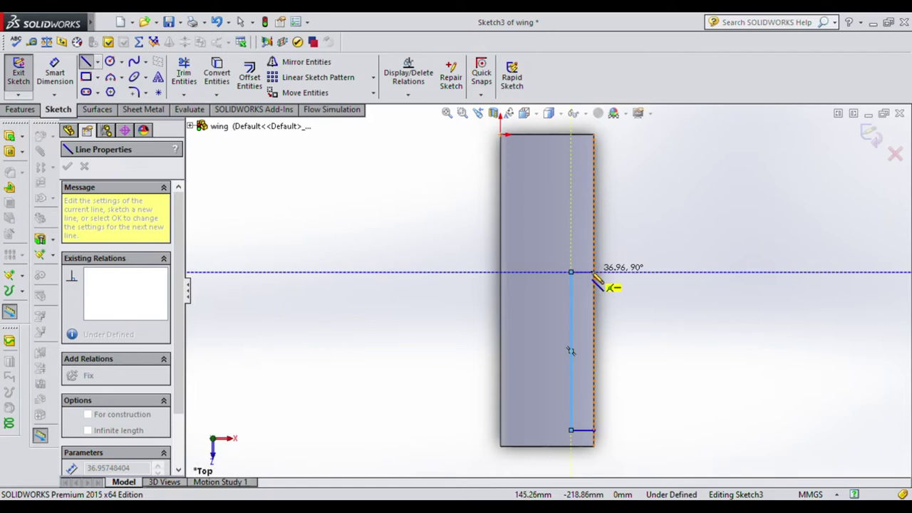
click(593, 272)
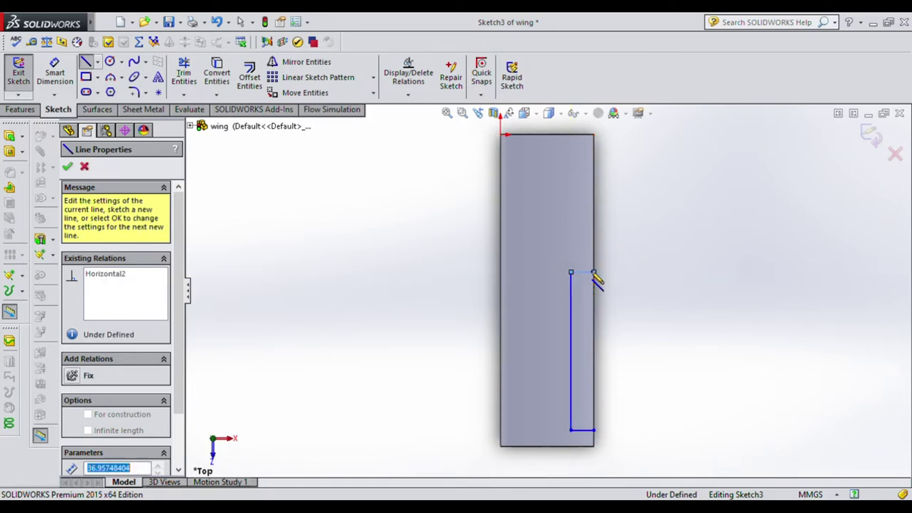
click(594, 431)
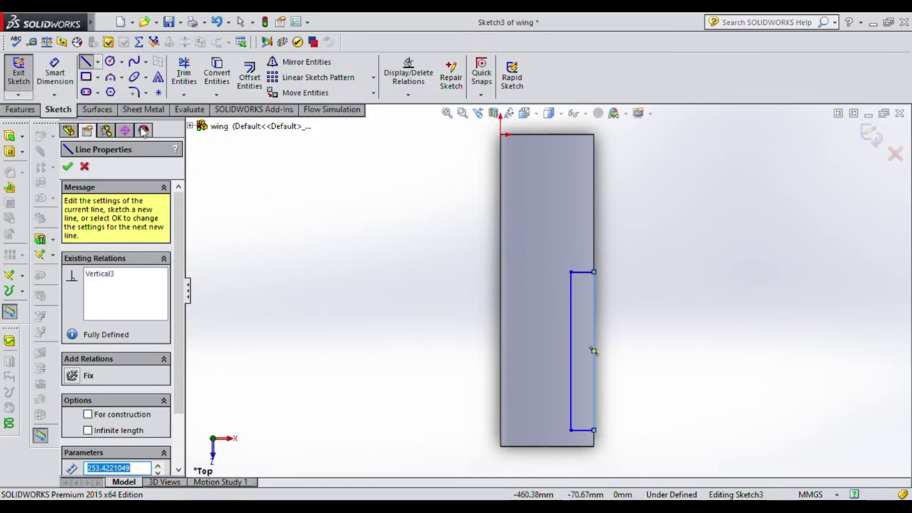
Dimension the rectangle to 275 × 35 mm with a 20 mm offset.
click(54, 71)
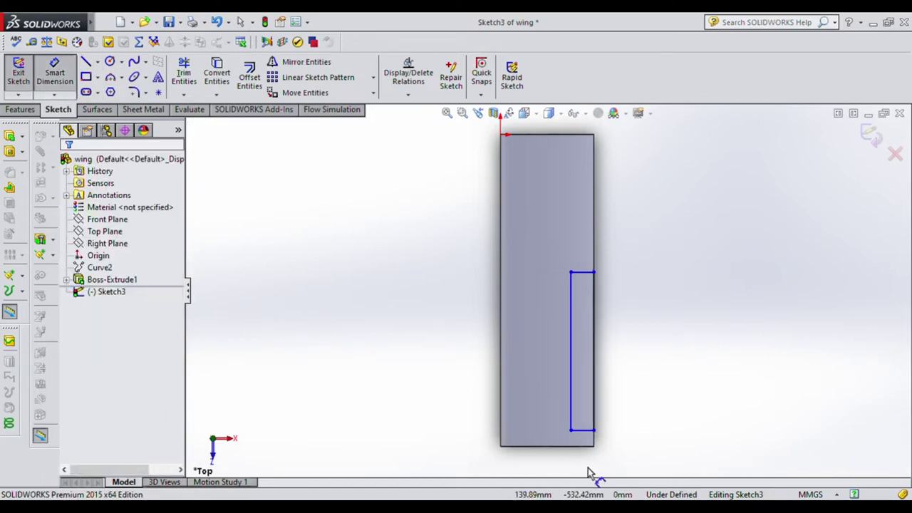
scroll(592, 474, down, 3)
scroll(548, 417, down, 2)
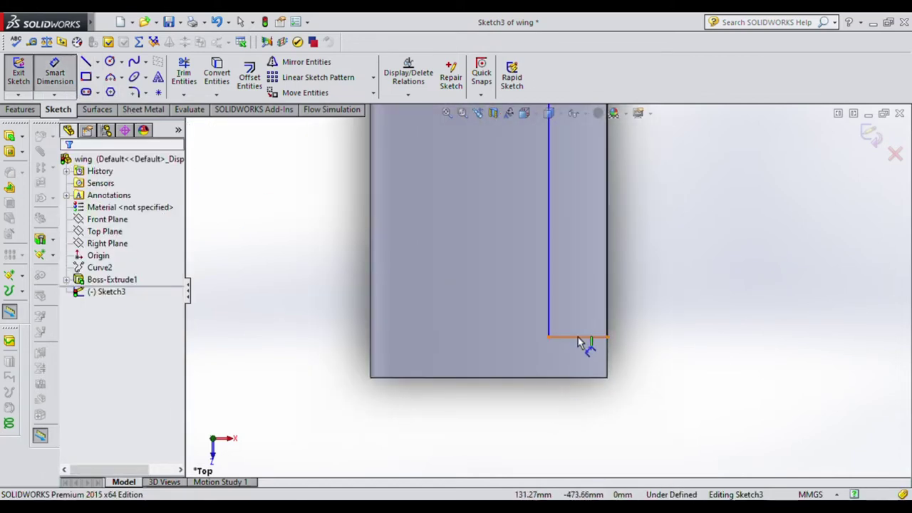
click(580, 349)
click(591, 377)
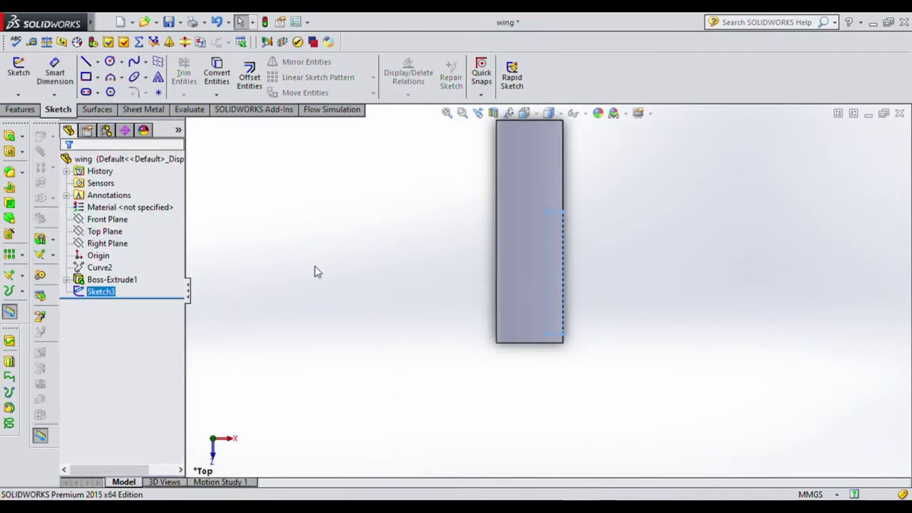
middle_drag(390, 329, 372, 228)
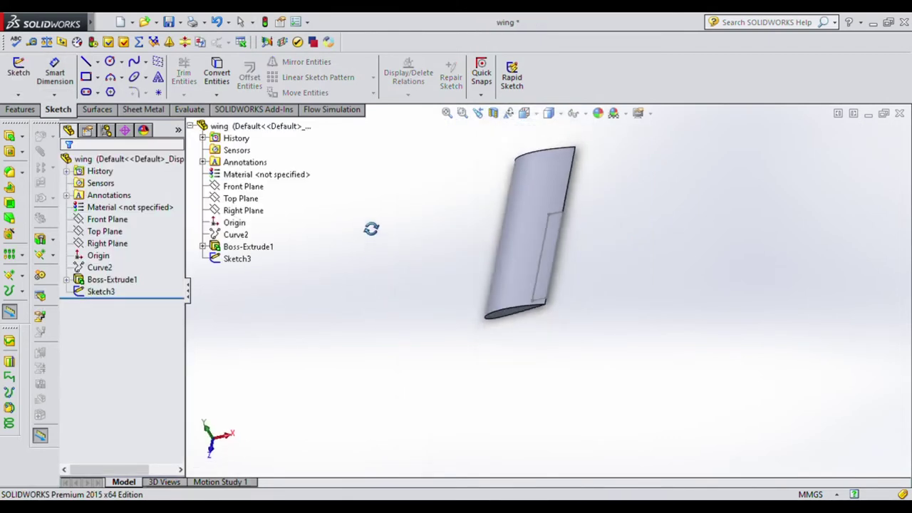
Cut Sketch3 out of the wing 10 mm in both directions, forming the trailing-edge notch.
click(202, 87)
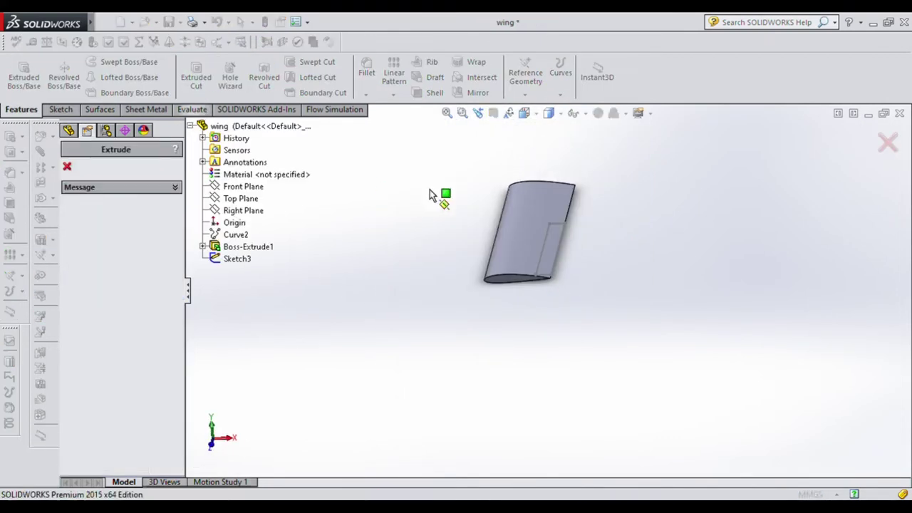
click(547, 257)
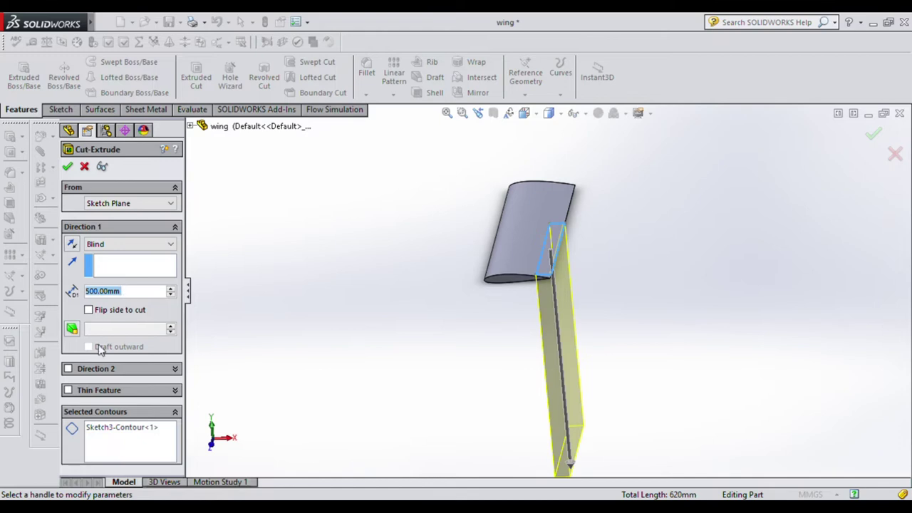
click(100, 369)
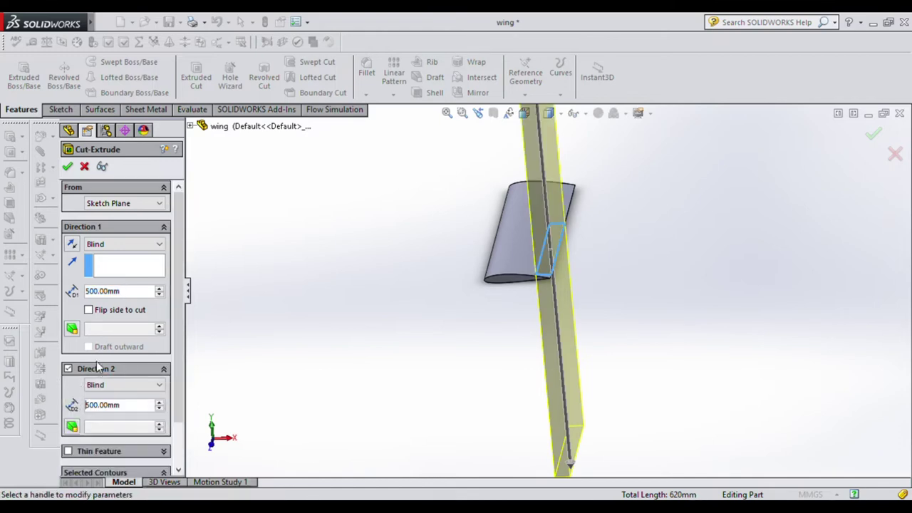
mouse_move(550, 320)
middle_down()
mouse_move(532, 258)
mouse_move(600, 299)
middle_up()
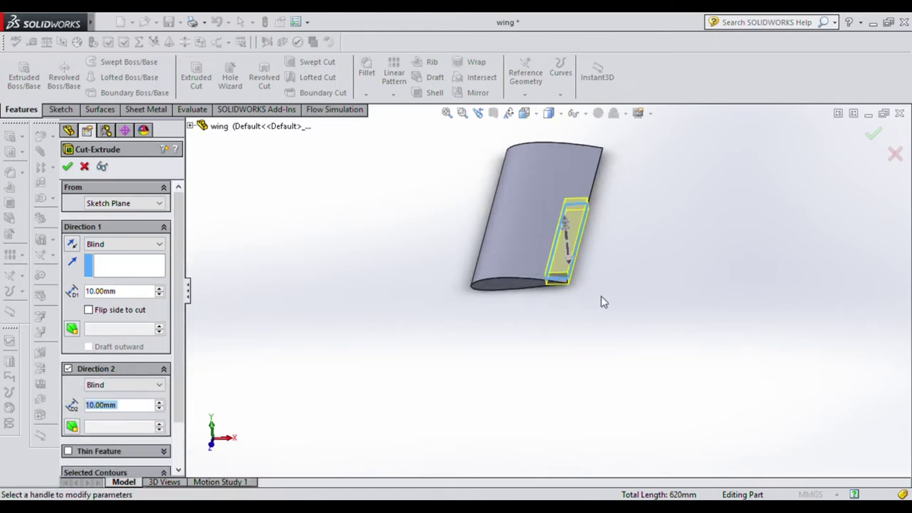
key(Return)
click(460, 330)
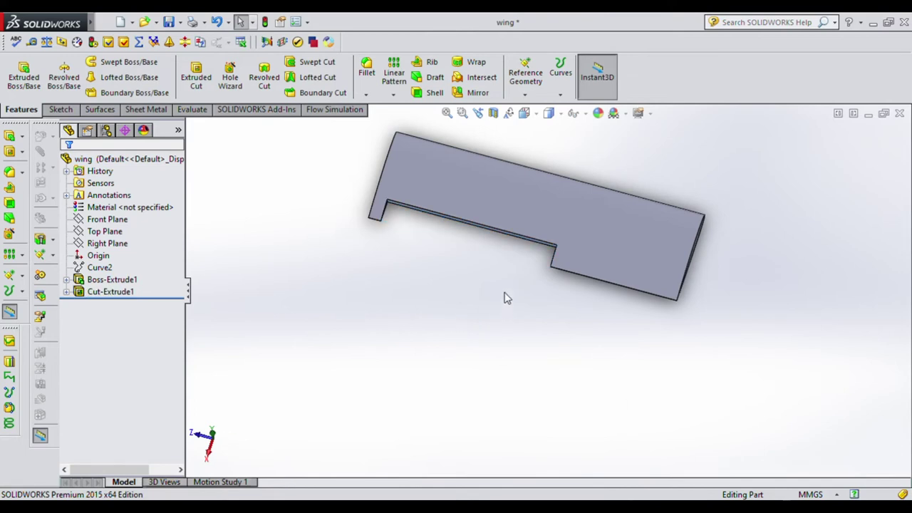
middle_drag(506, 298, 656, 340)
Sketch a 2 mm circle on the notch face, viewed normal to it.
click(655, 341)
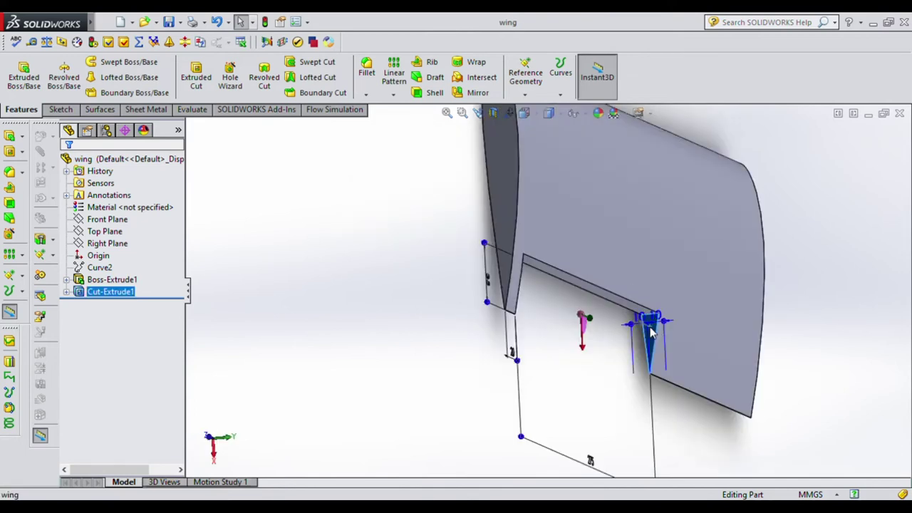
click(747, 284)
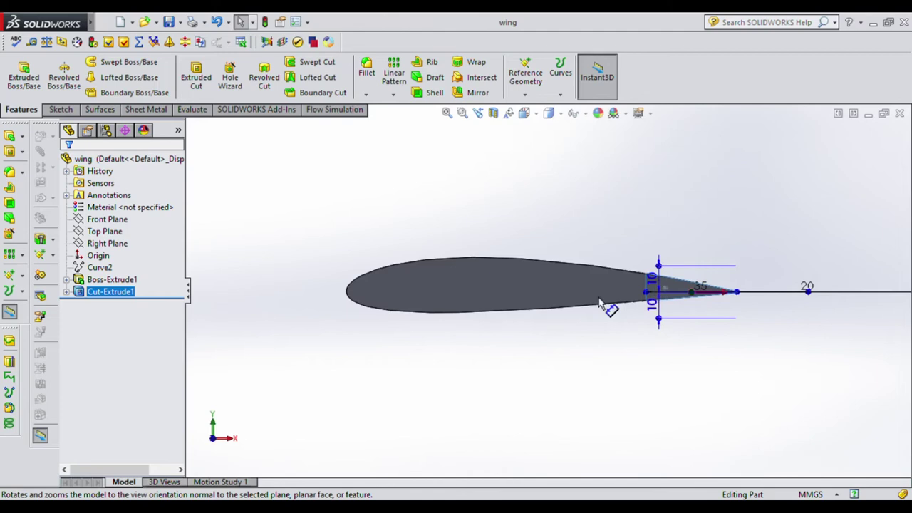
click(61, 109)
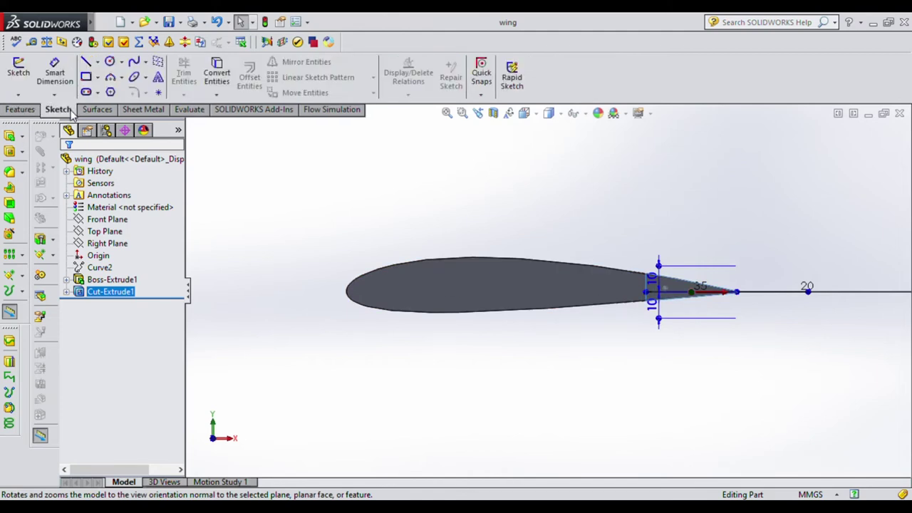
click(18, 71)
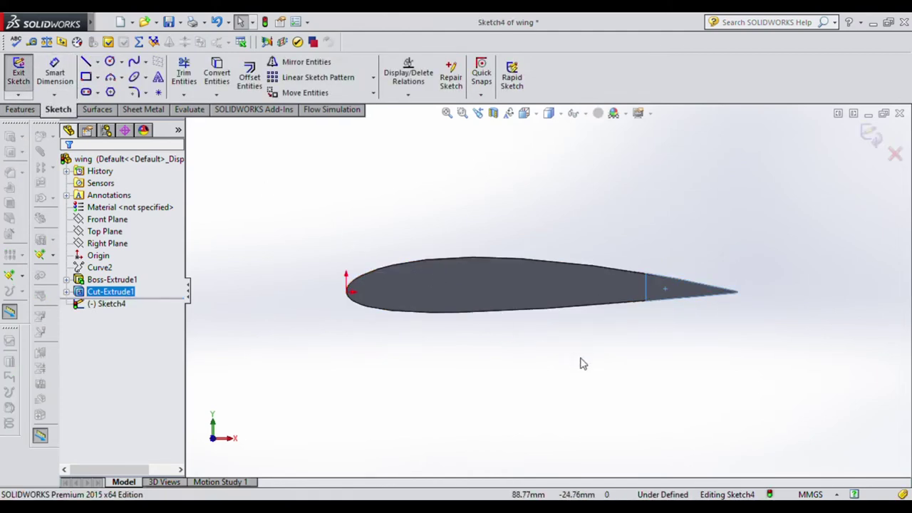
scroll(664, 303, down, 1)
scroll(628, 271, down, 3)
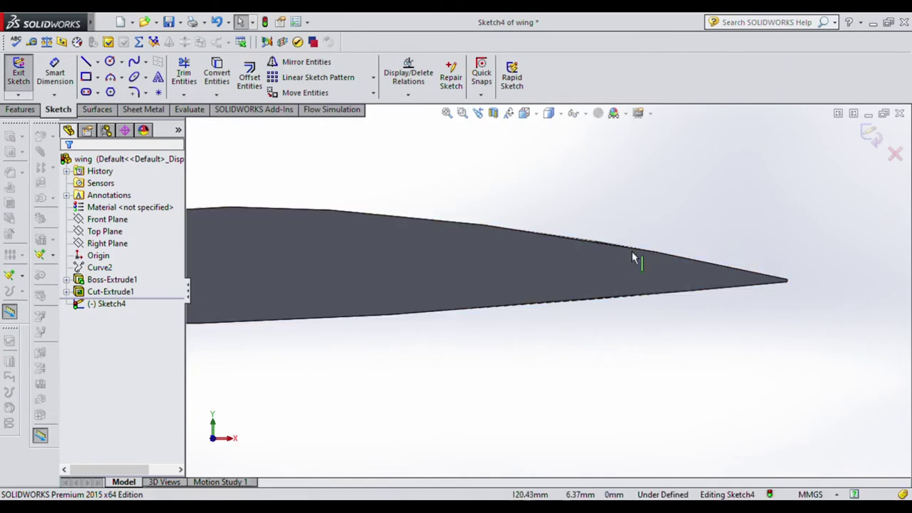
scroll(758, 271, down, 2)
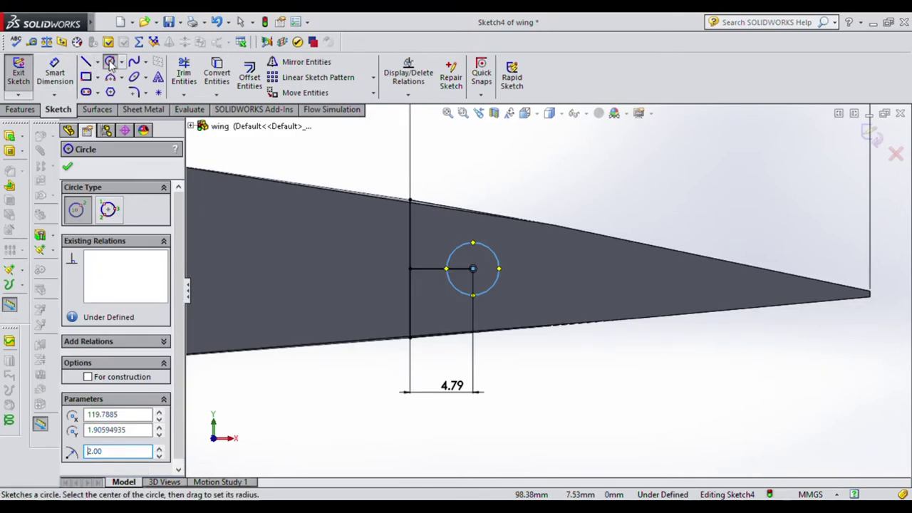
click(110, 61)
Trim away the helper lines around the circle and exit Sketch4.
click(183, 71)
mouse_move(479, 173)
mouse_down()
mouse_move(397, 271)
mouse_move(421, 299)
mouse_move(424, 247)
mouse_up()
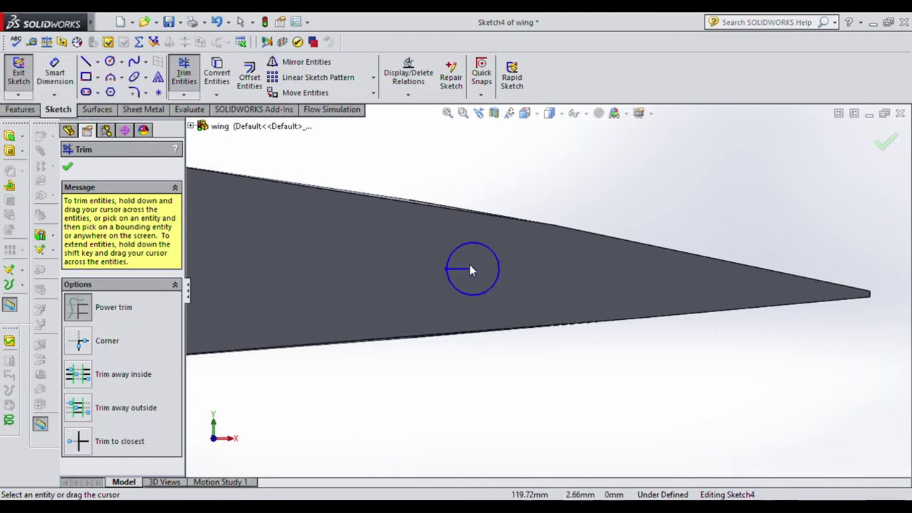
click(178, 77)
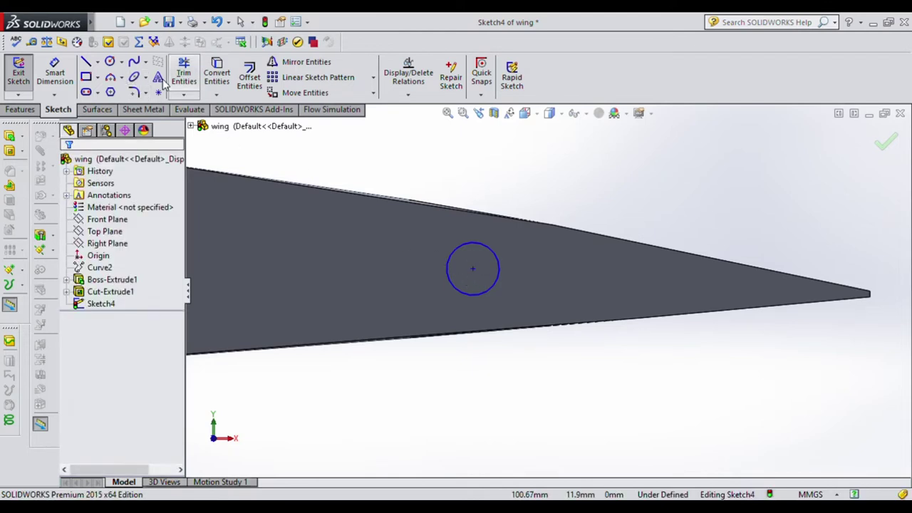
click(18, 75)
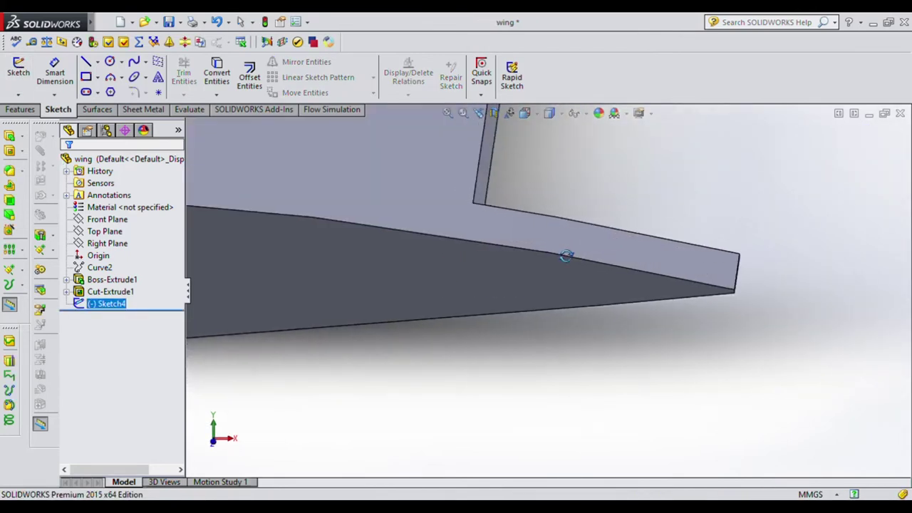
Select Sketch4 and start an extruded cut from it.
scroll(606, 215, down, 2)
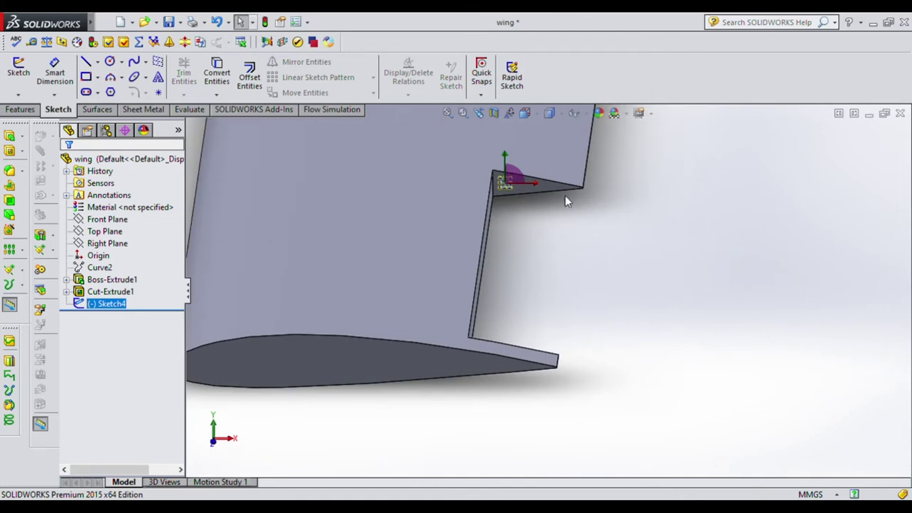
click(595, 265)
scroll(465, 194, down, 2)
scroll(465, 194, down, 2)
scroll(593, 219, up, 3)
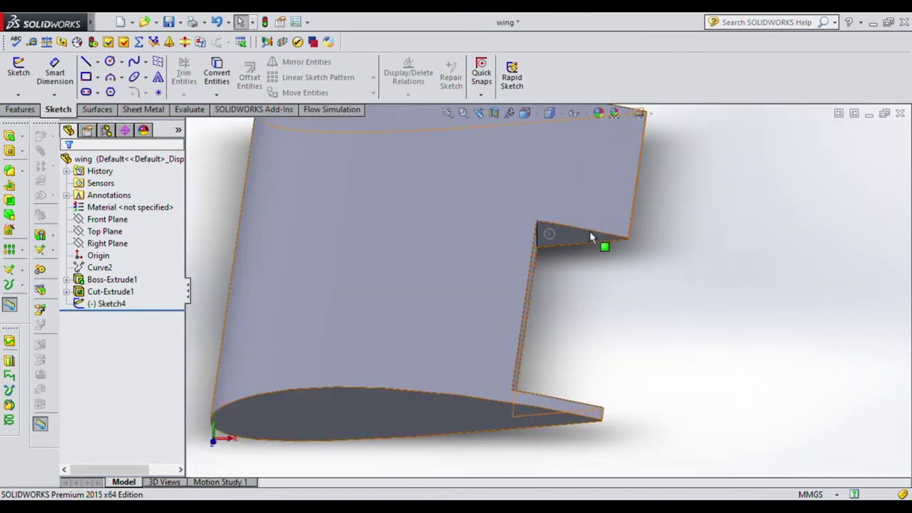
click(108, 305)
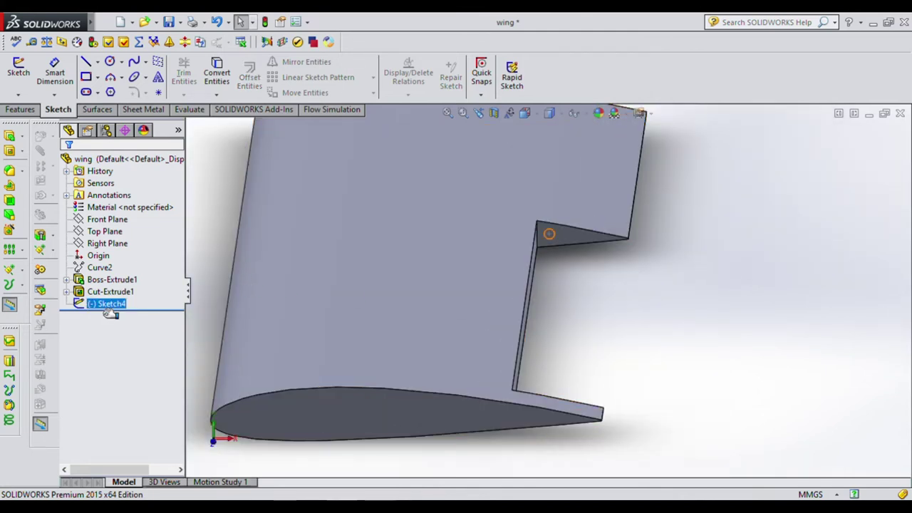
click(20, 109)
click(206, 81)
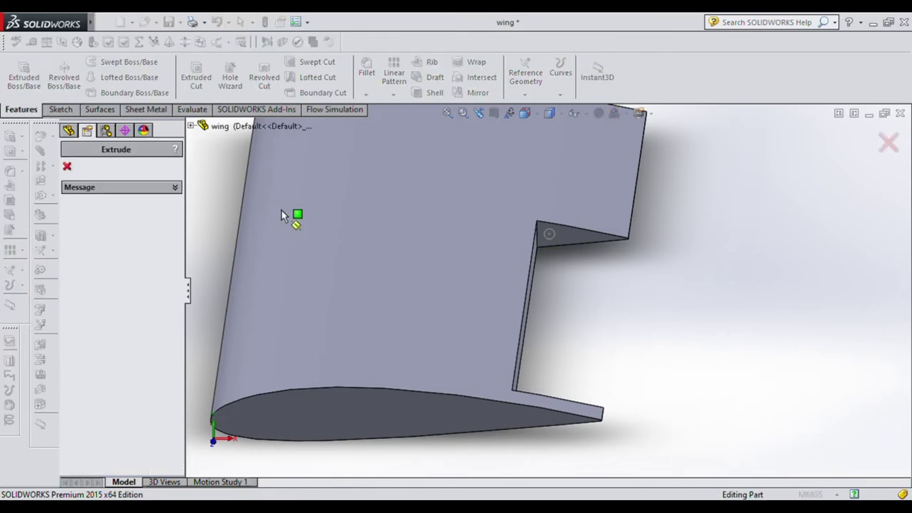
Cut the 2 mm hinge hole 5 mm in one direction and 280 mm in the other.
click(549, 234)
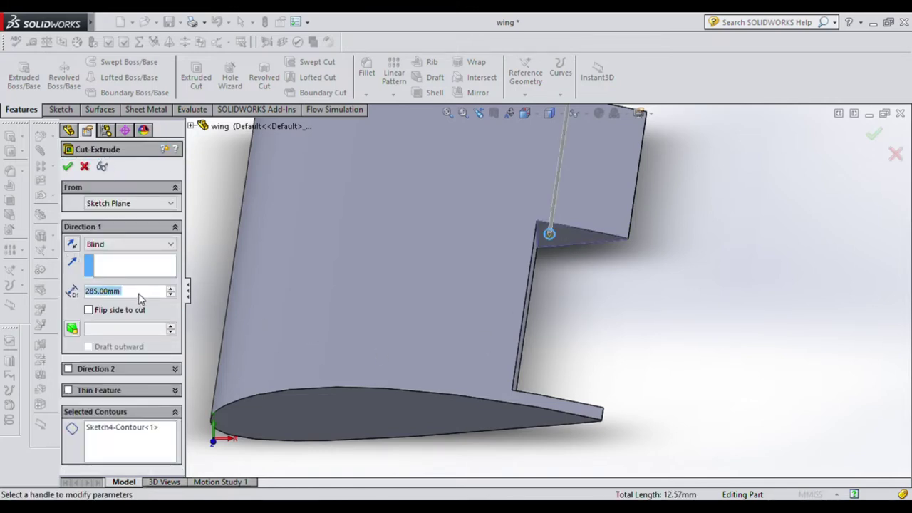
text(5)
key(Return)
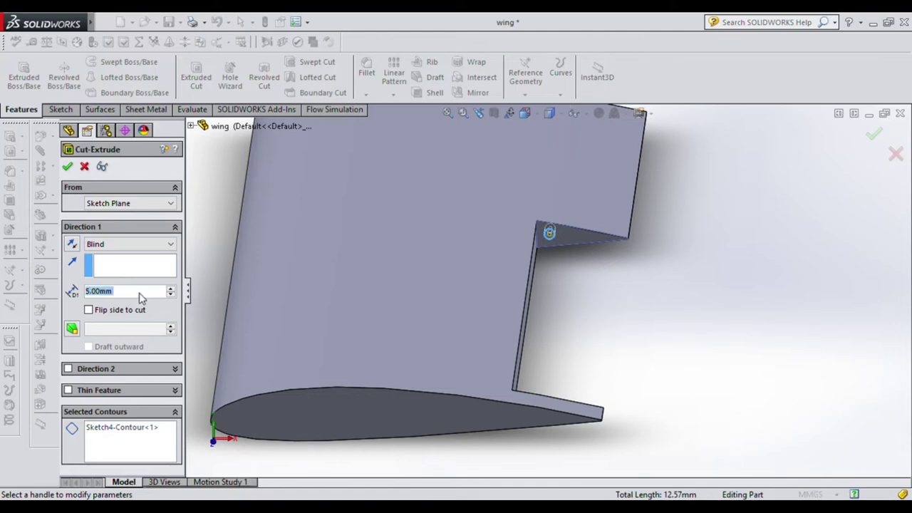
click(68, 369)
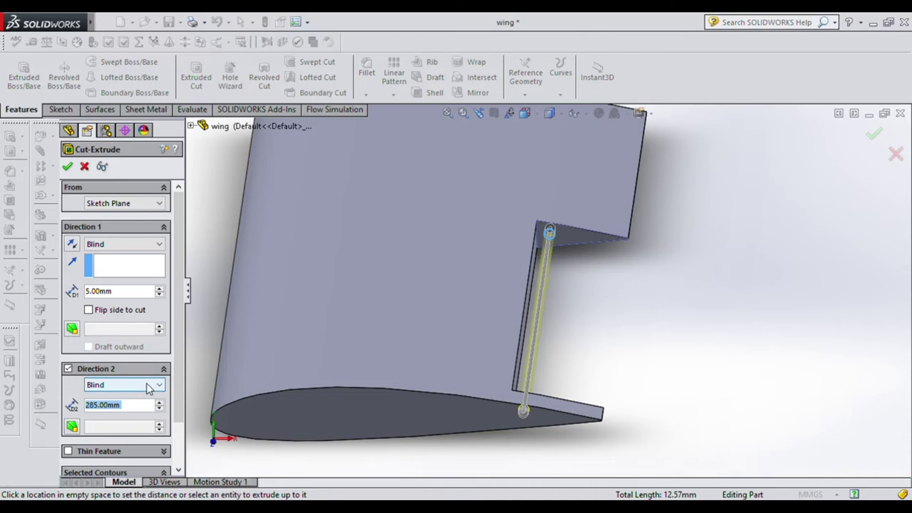
text(280)
key(Return)
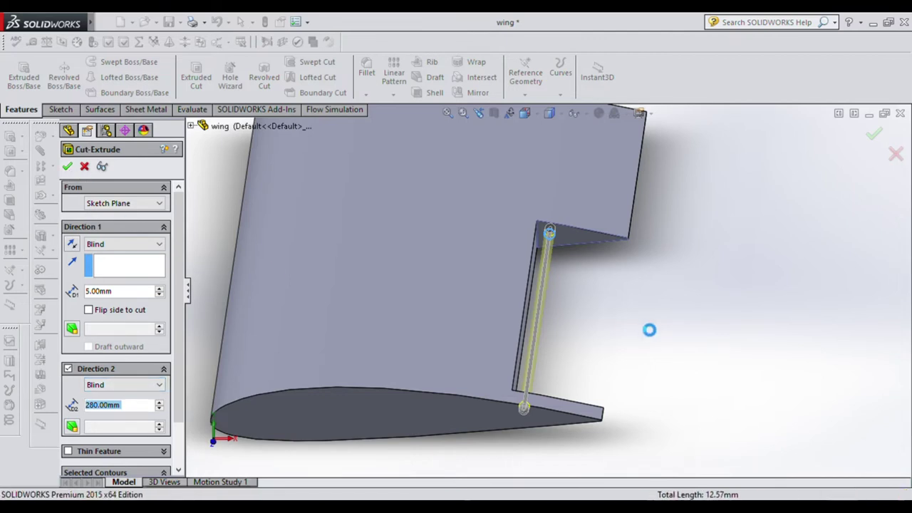
key(Return)
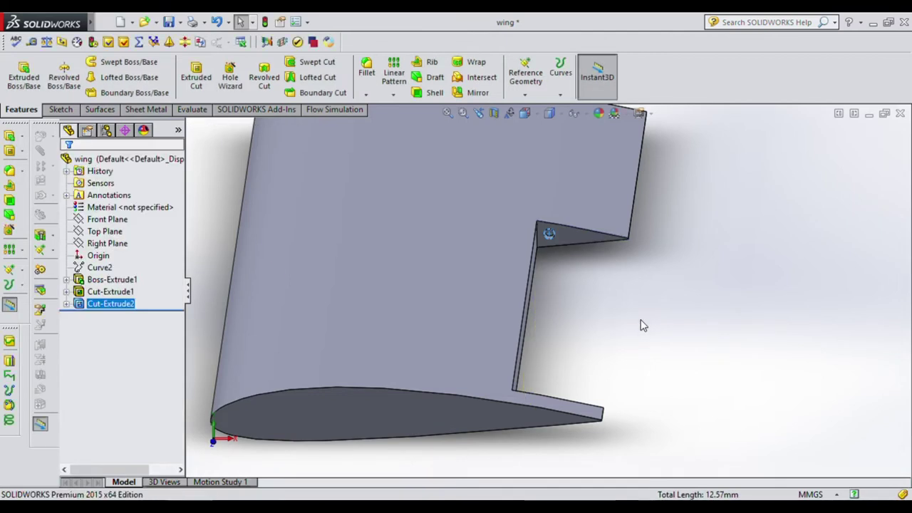
mouse_move(633, 328)
middle_down()
mouse_move(590, 335)
mouse_move(546, 359)
middle_up()
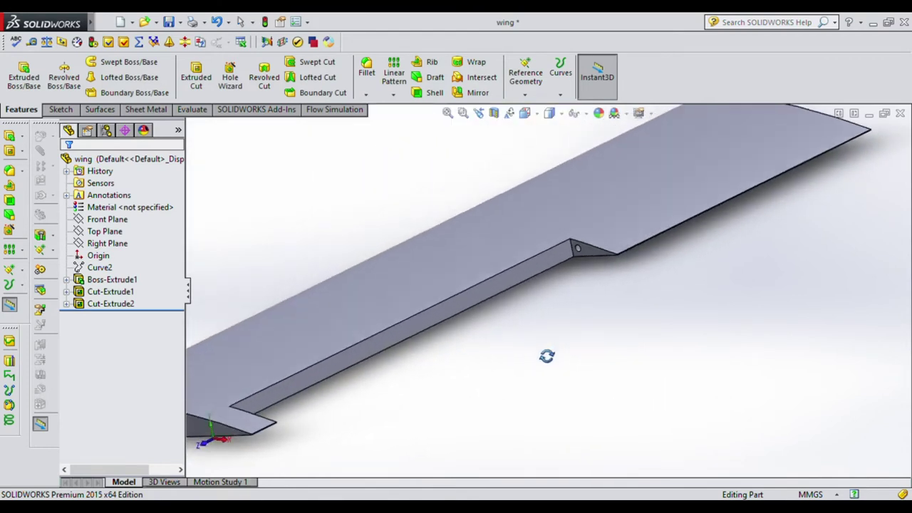
Close the control surface airfoil's trailing-edge tip with a short line.
scroll(534, 342, down, 2)
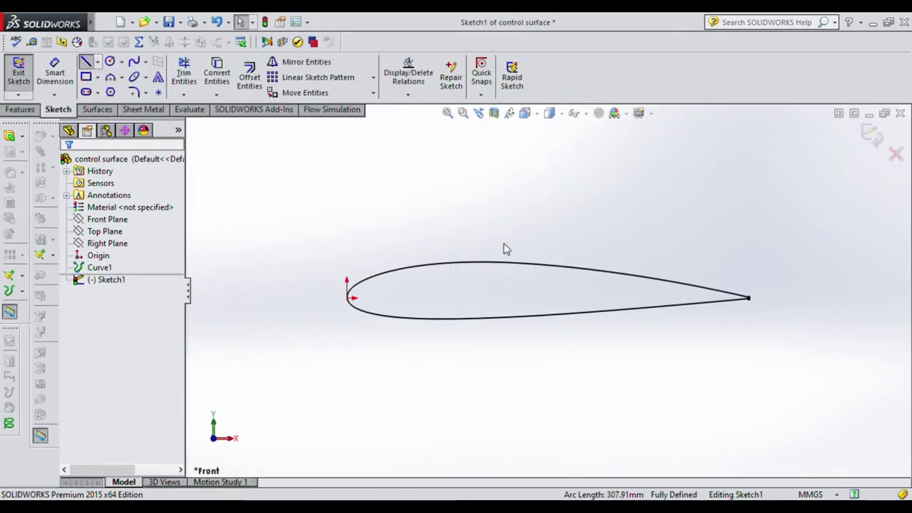
scroll(748, 305, down, 1)
scroll(621, 264, down, 1)
scroll(666, 254, down, 1)
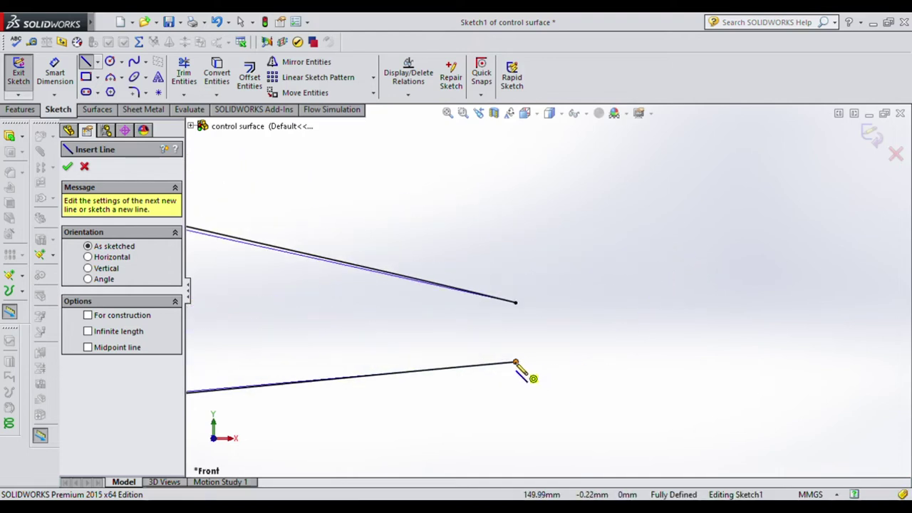
click(516, 362)
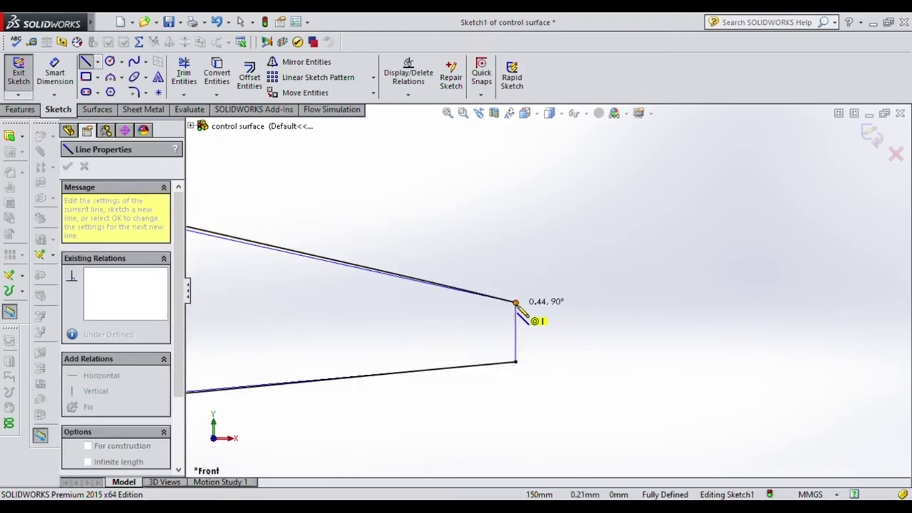
click(516, 303)
scroll(578, 360, up, 1)
scroll(575, 358, up, 1)
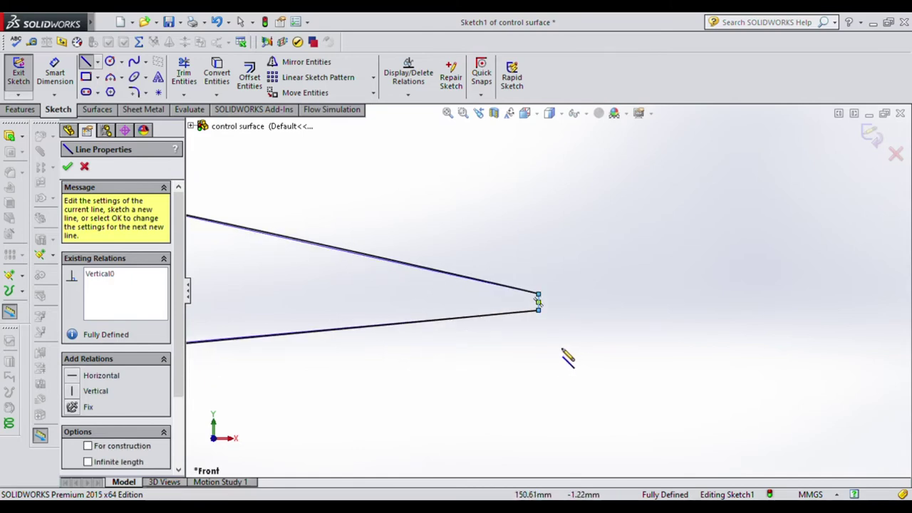
key(Escape)
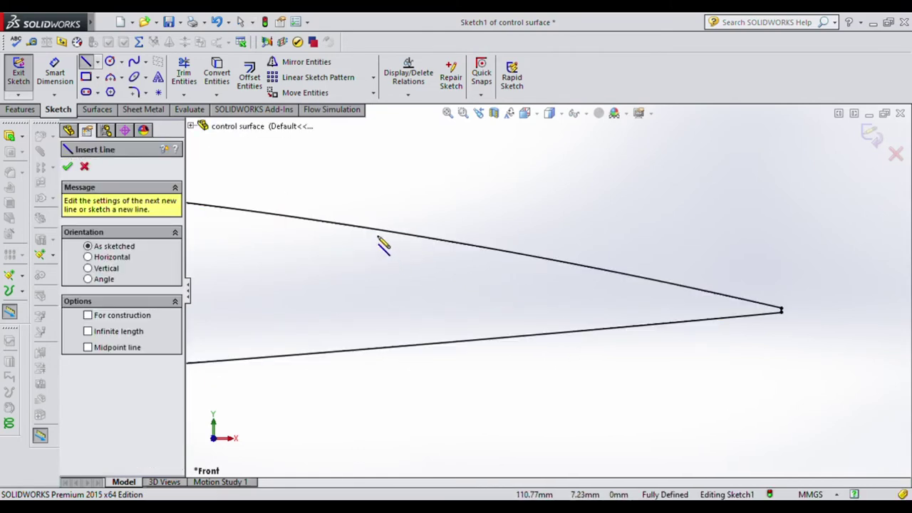
Draw a vertical line across the airfoil dimensioned 35 mm from the tip.
click(377, 230)
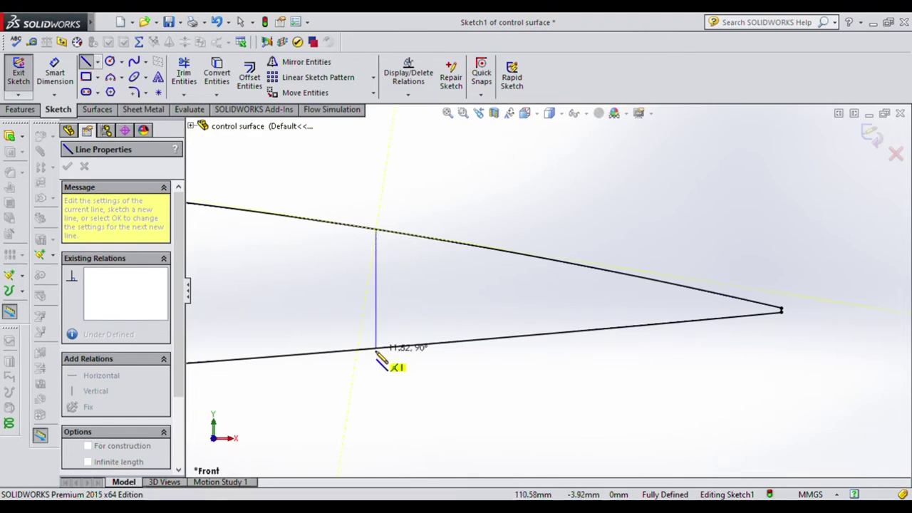
click(375, 349)
key(Escape)
key(Escape)
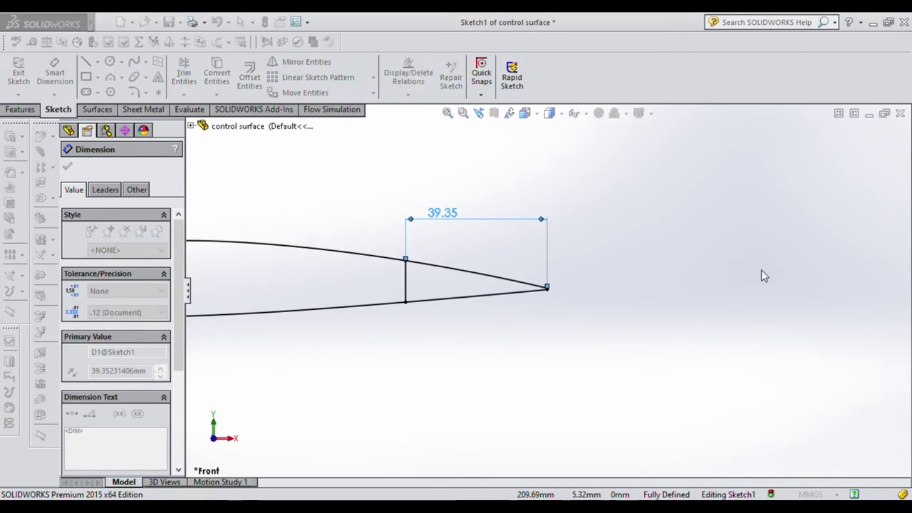
key(Return)
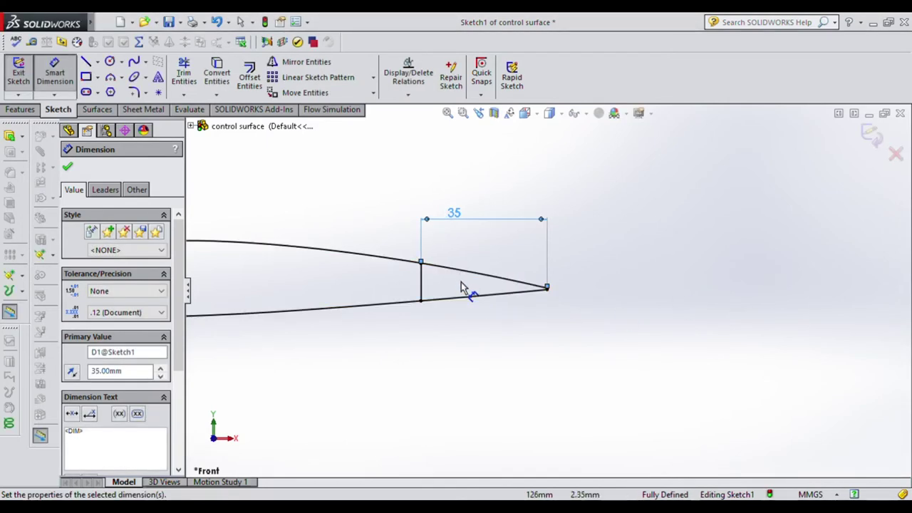
scroll(461, 282, down, 2)
scroll(456, 281, down, 1)
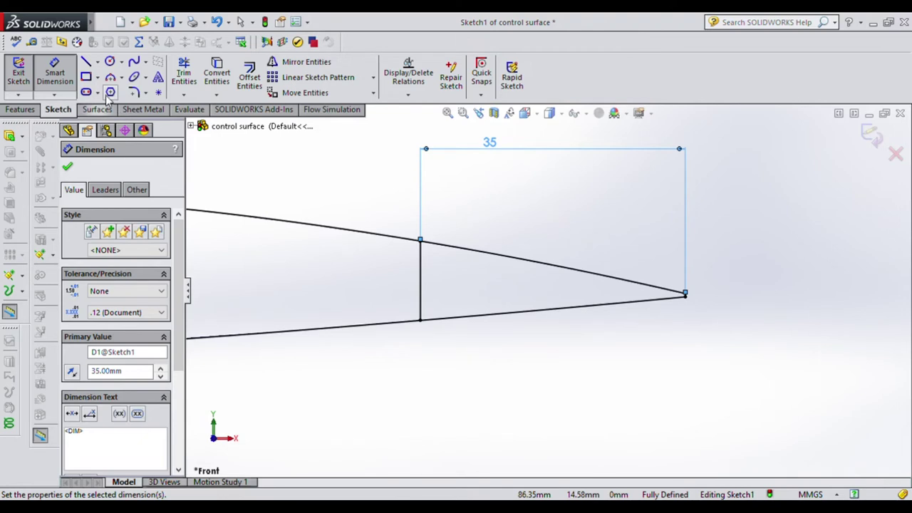
click(87, 62)
click(420, 281)
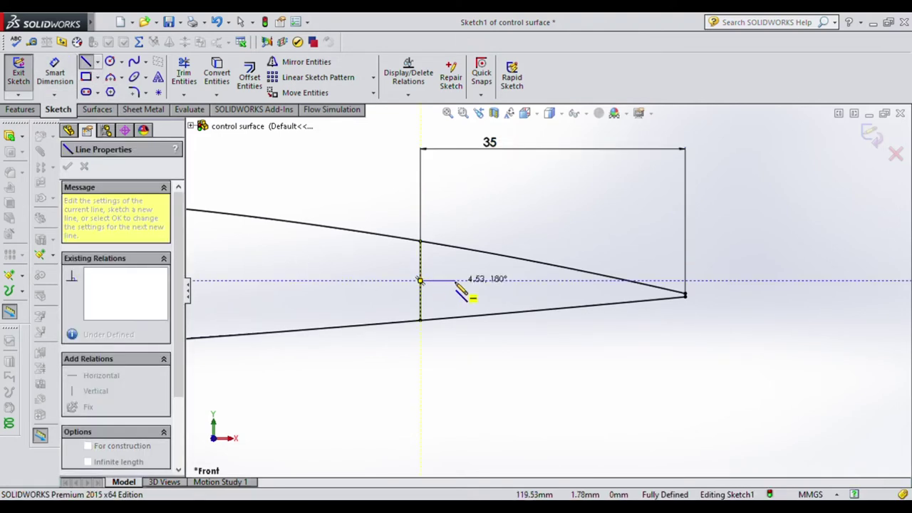
Draw a short horizontal line from the vertical line and dimension it 4 mm.
click(454, 280)
key(Escape)
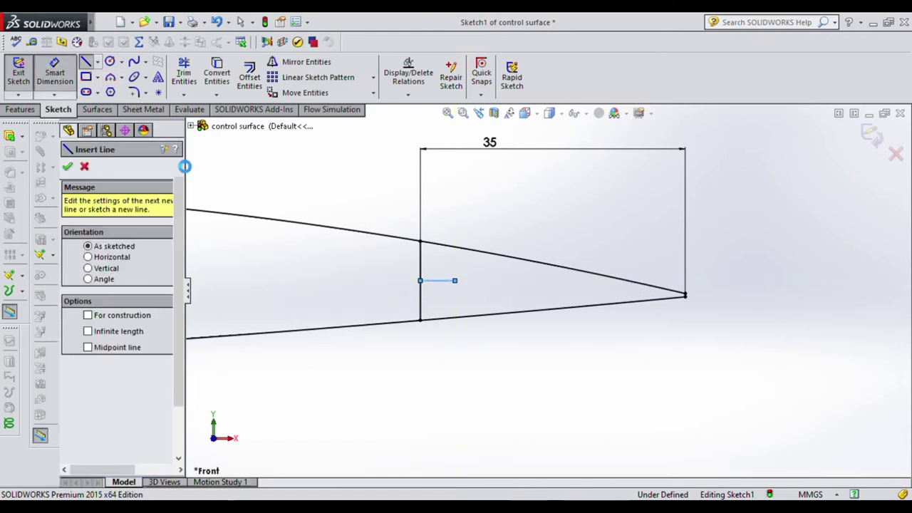
key(d)
click(444, 282)
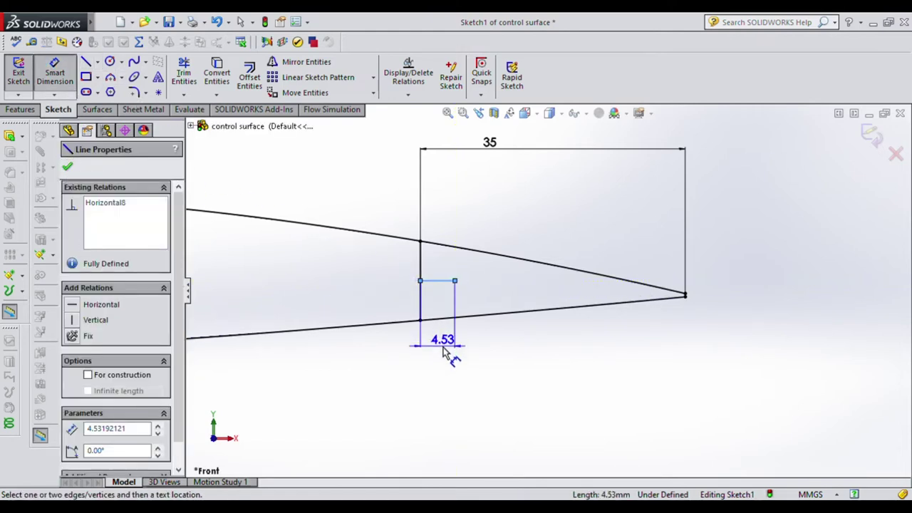
click(443, 350)
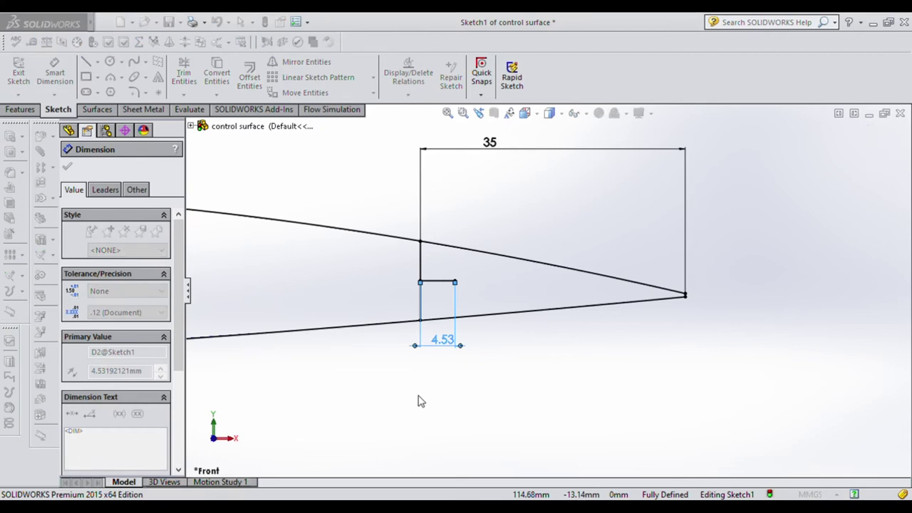
text(4)
key(Return)
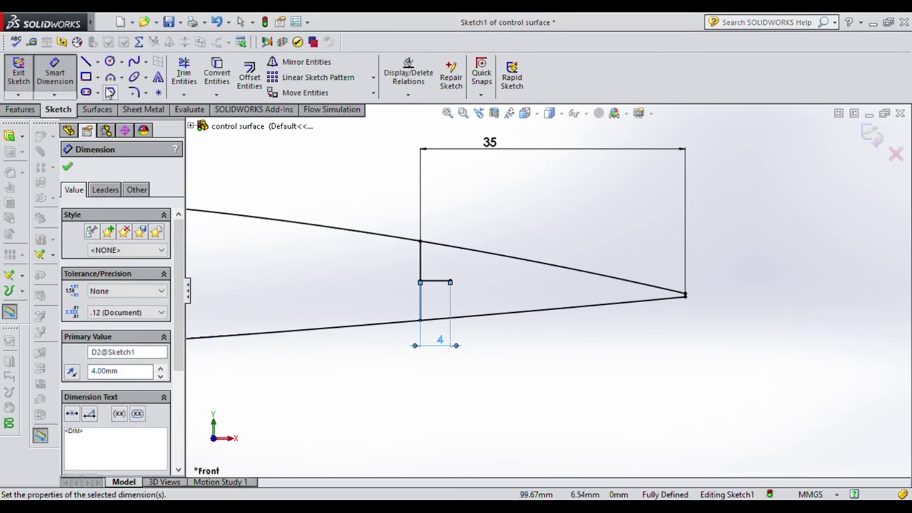
Add a 3-point arc across the airfoil, bulging forward to the vertical line.
click(111, 77)
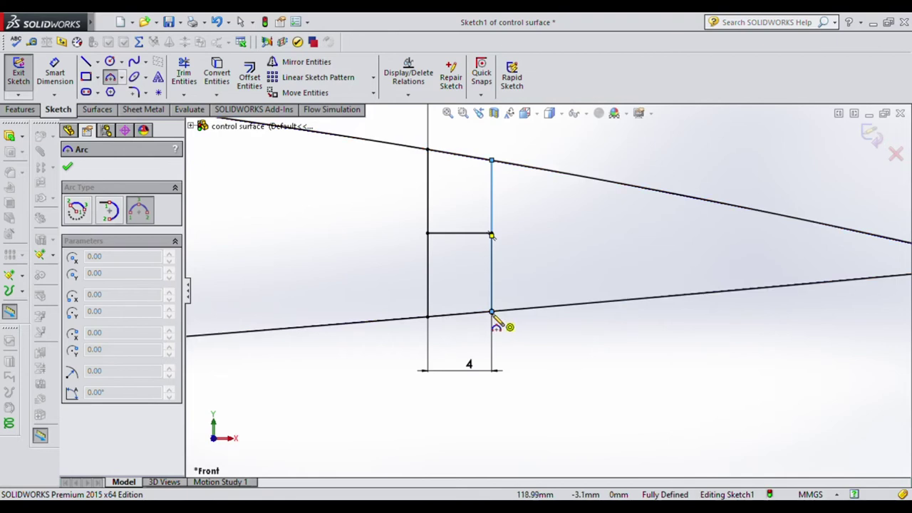
click(491, 311)
click(491, 160)
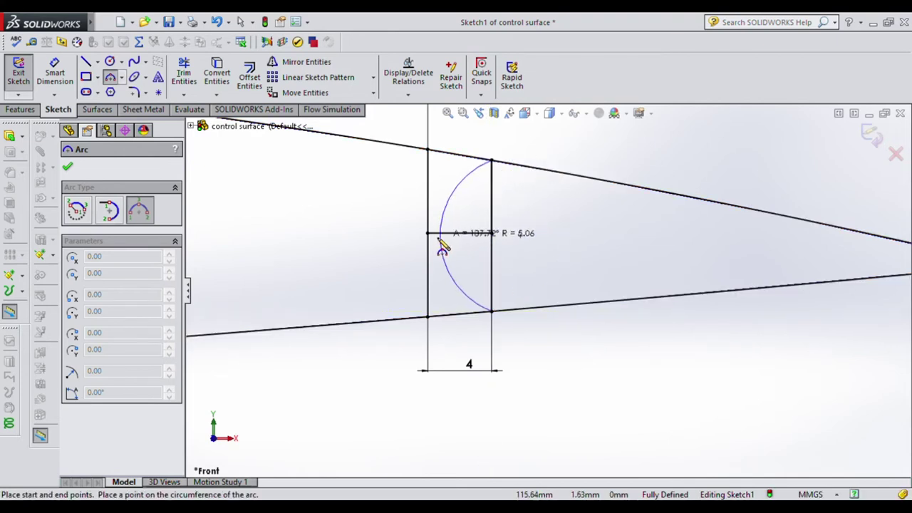
click(432, 242)
scroll(641, 314, up, 2)
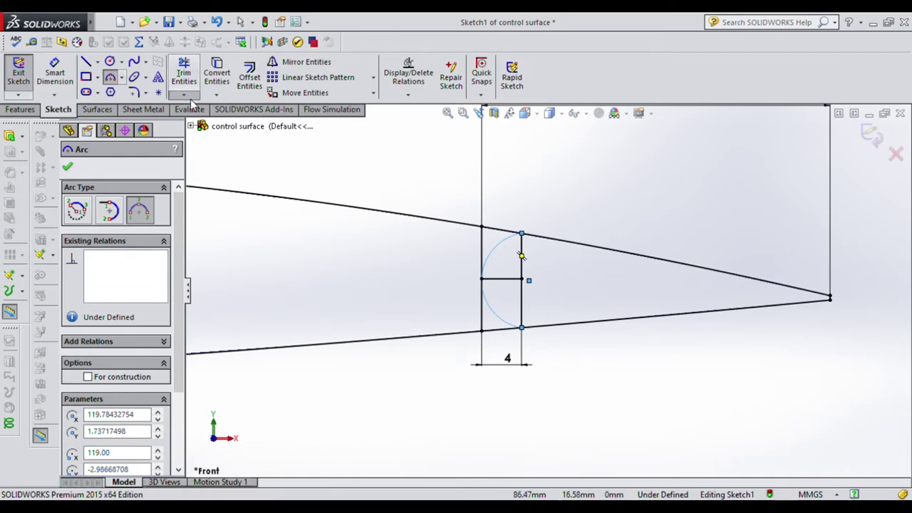
Trim the extra sketch segments, leaving the round-nosed aft profile.
click(184, 75)
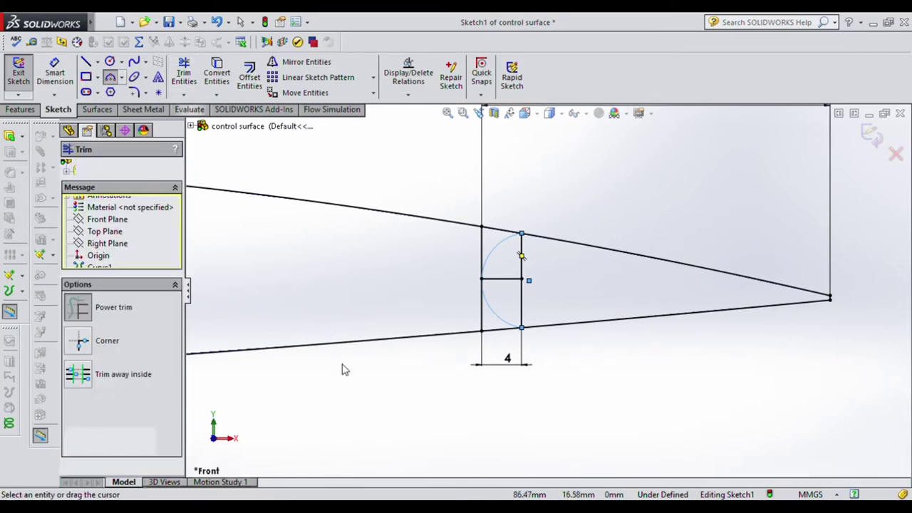
scroll(628, 342, down, 2)
scroll(705, 361, up, 2)
scroll(734, 361, down, 3)
scroll(692, 340, up, 3)
scroll(599, 332, up, 2)
scroll(585, 333, up, 2)
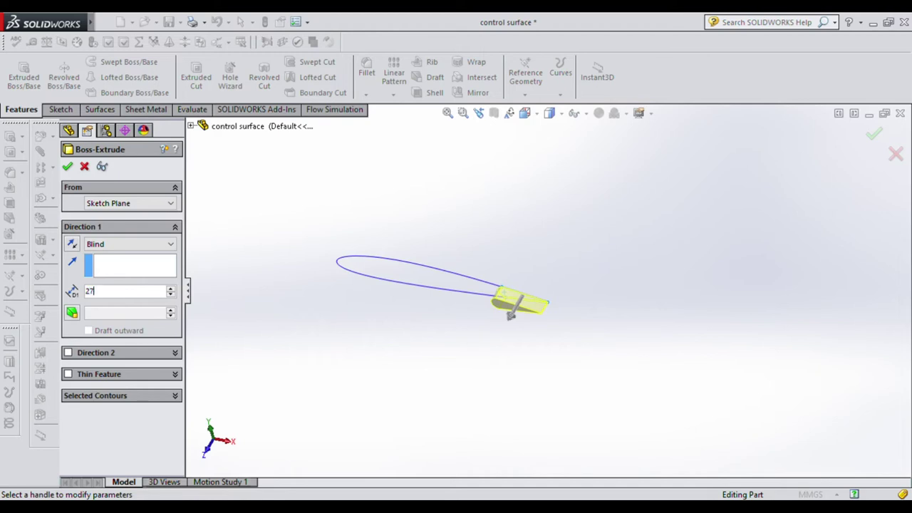
Extrude the aileron profile 275 mm blind and confirm Boss-Extrude1.
text(5)
key(Return)
scroll(450, 343, up, 3)
scroll(474, 373, up, 2)
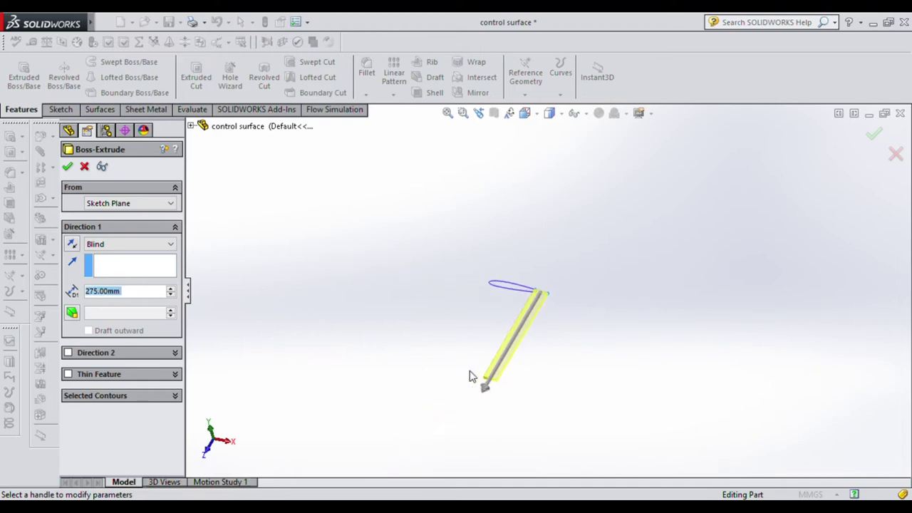
click(66, 170)
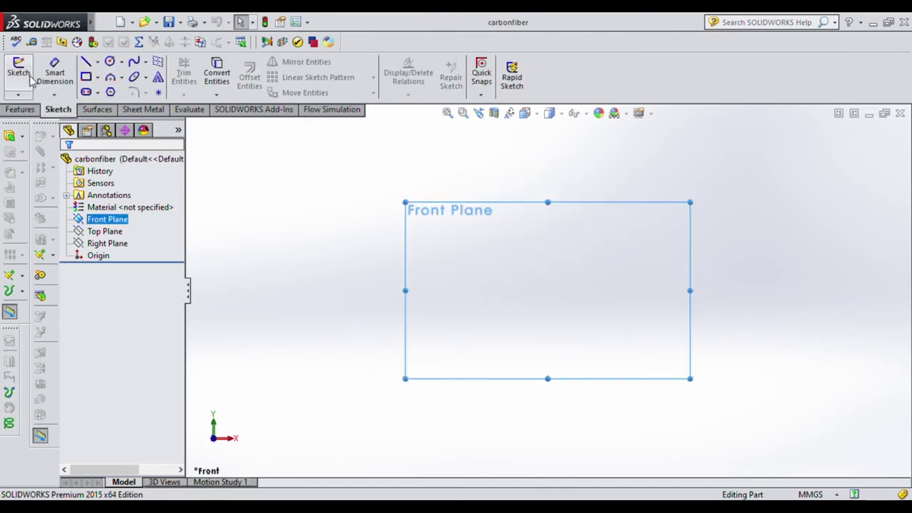
Draw a circle centred on the origin in the carbonfiber part's sketch.
click(111, 63)
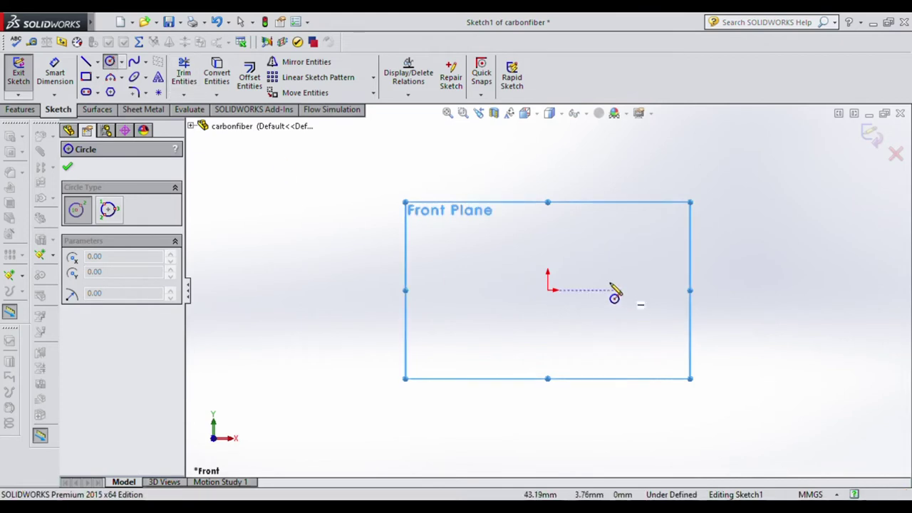
click(548, 290)
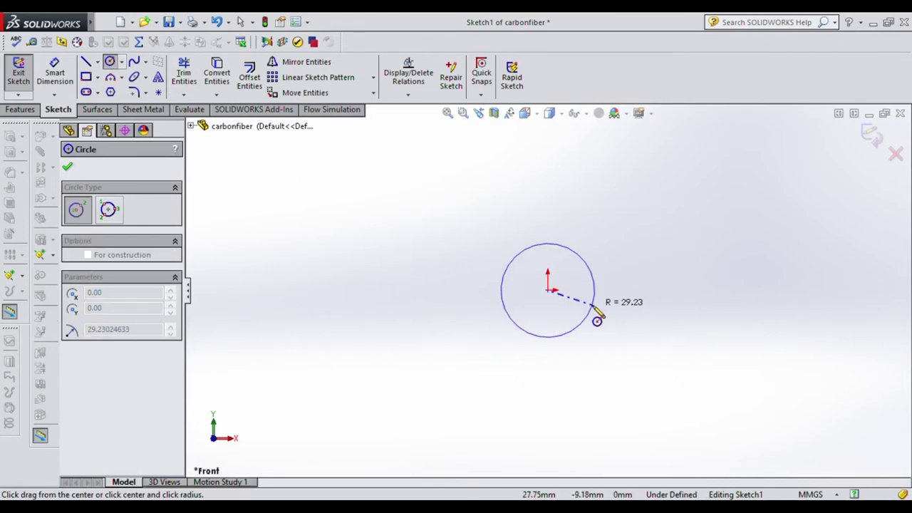
click(592, 306)
key(Escape)
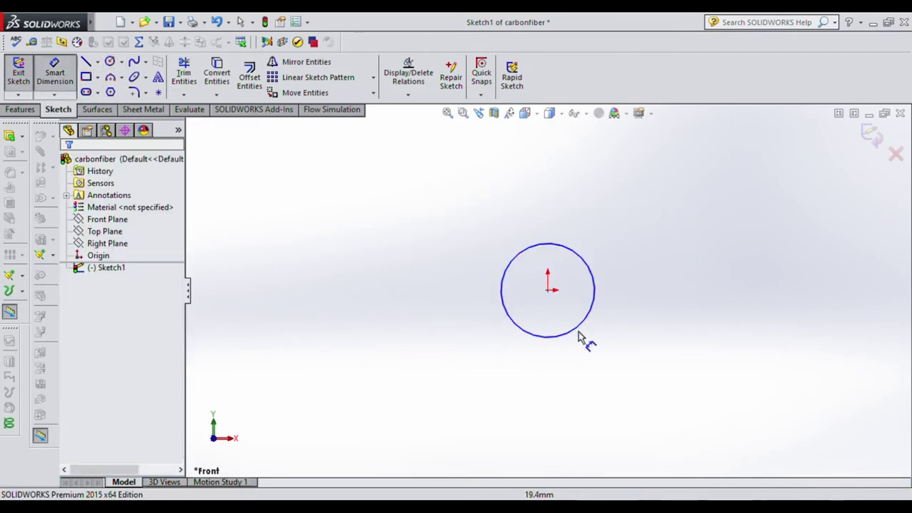
Dimension the circle to a 2 mm diameter and exit the sketch.
click(578, 337)
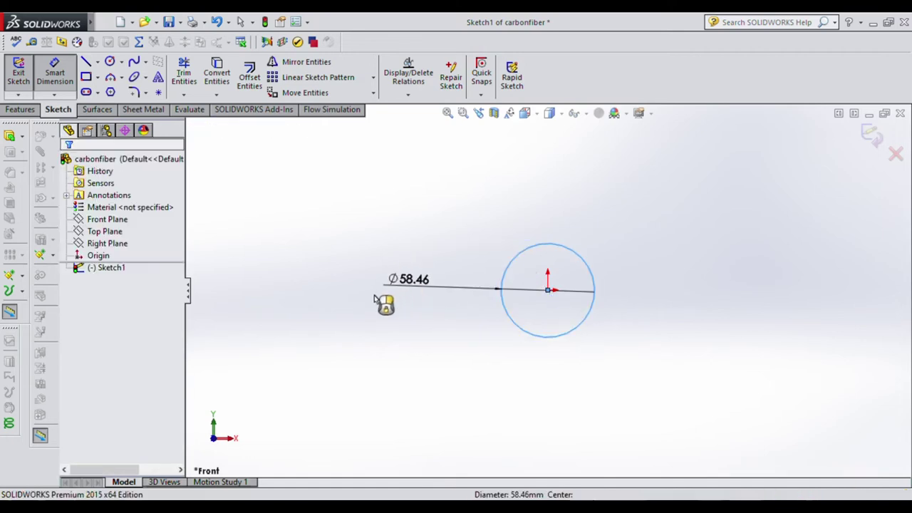
click(377, 301)
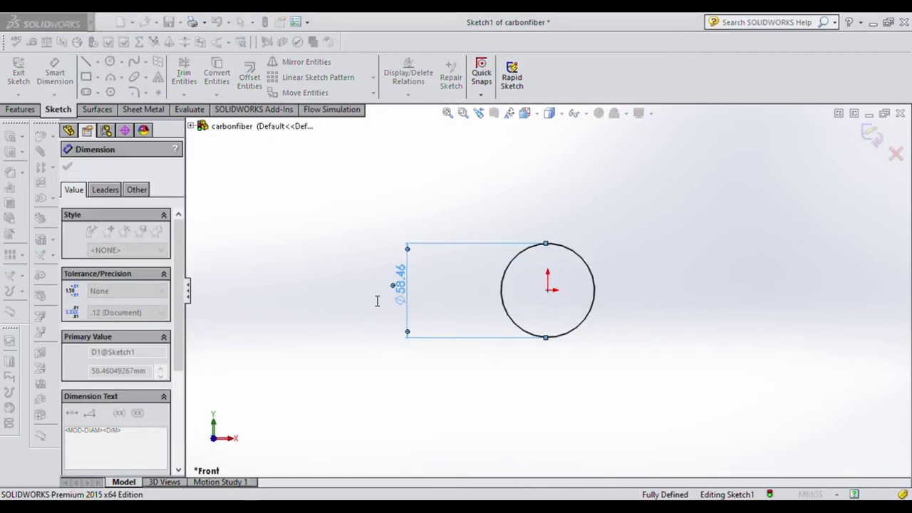
text(2)
key(Return)
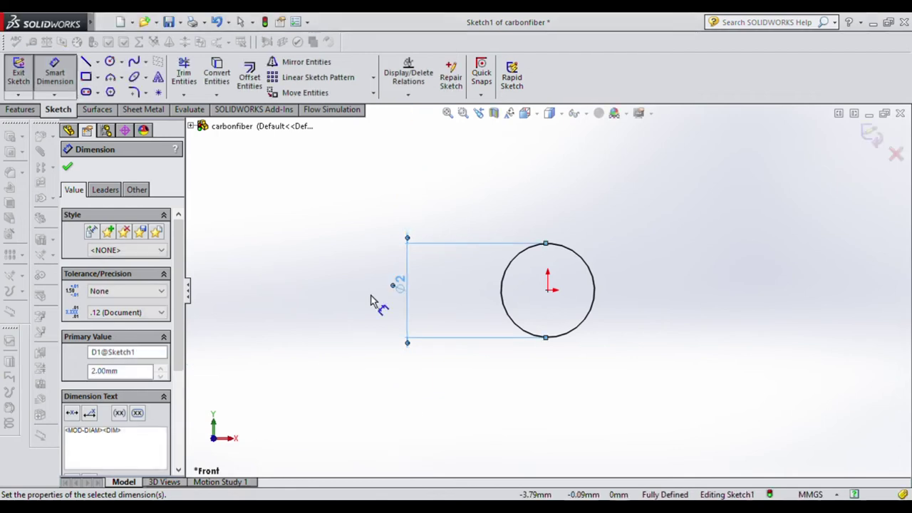
click(54, 73)
click(20, 77)
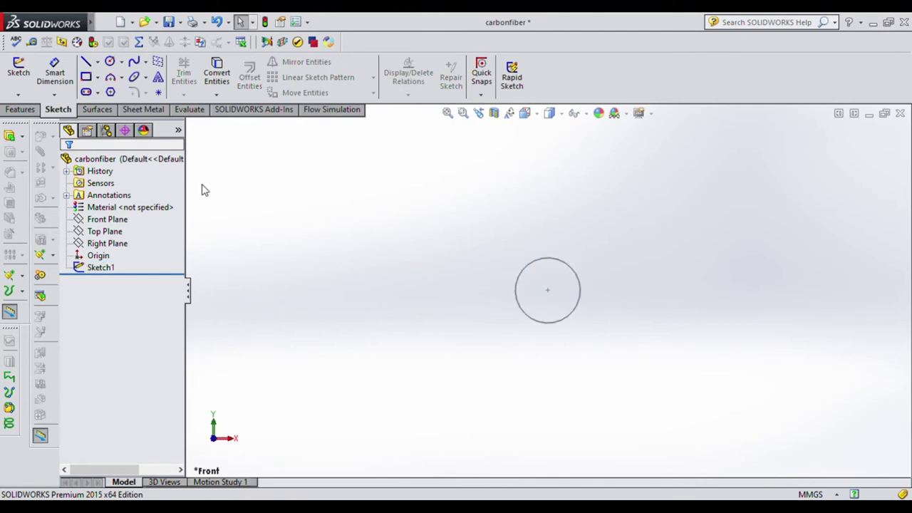
Extrude the 2 mm circle sketch 285 mm into a carbon rod.
click(20, 110)
click(23, 77)
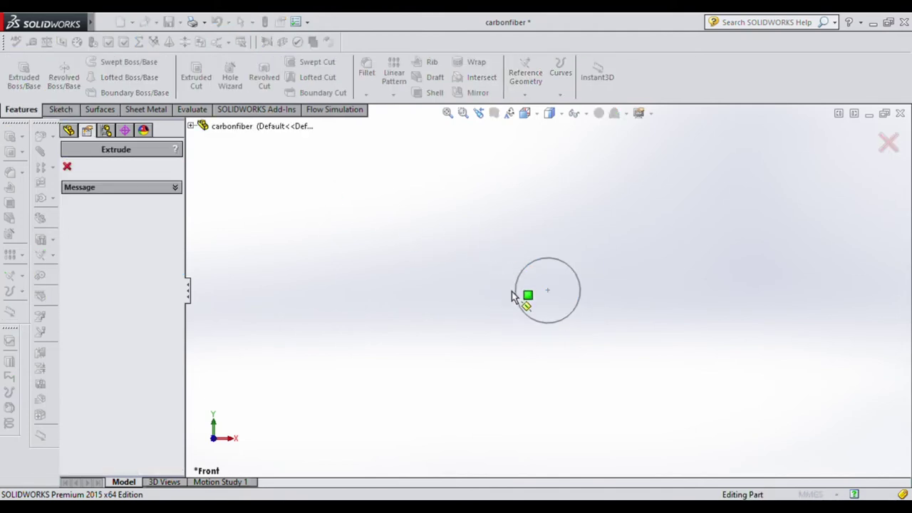
click(546, 325)
text(285)
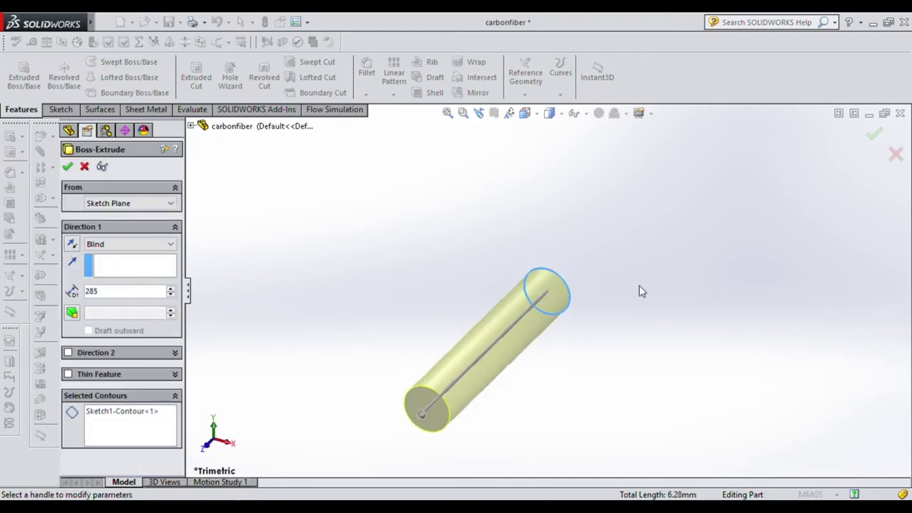
key(Return)
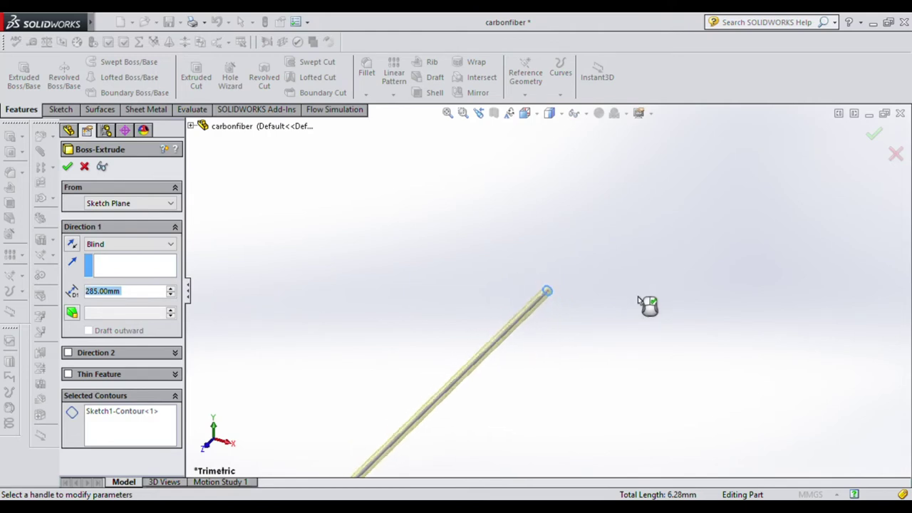
scroll(499, 378, down, 3)
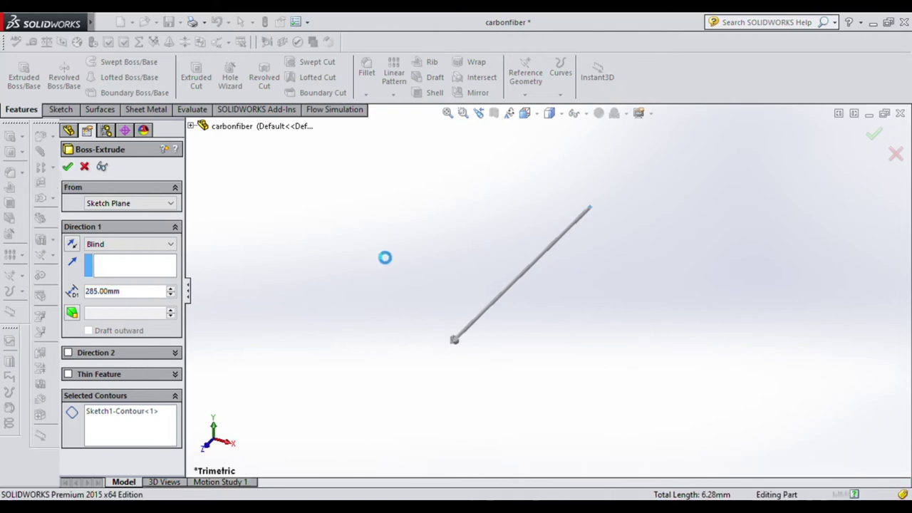
key(Return)
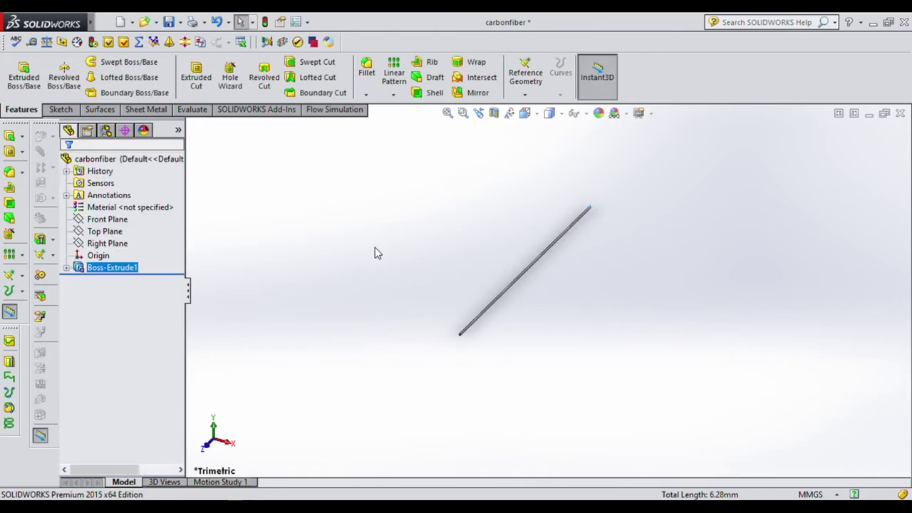
Clear the part's material selection and close the carbonfiber part window.
click(114, 208)
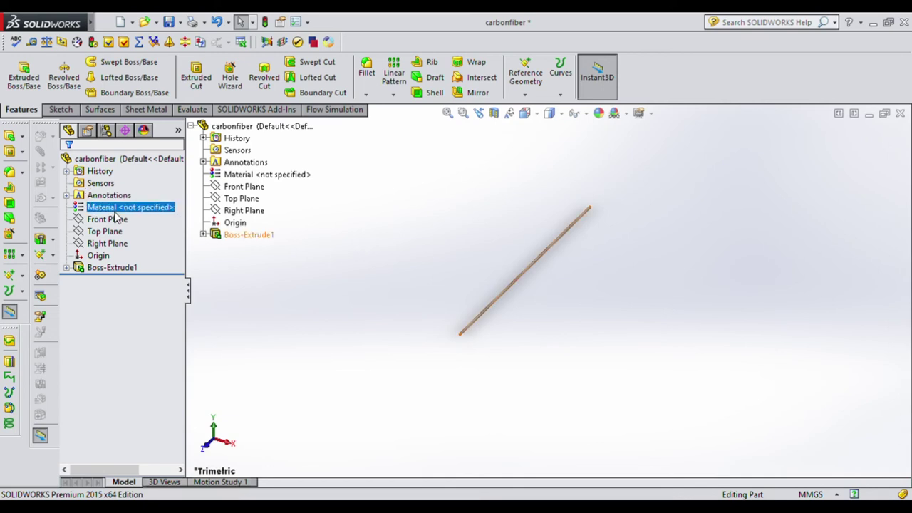
click(414, 391)
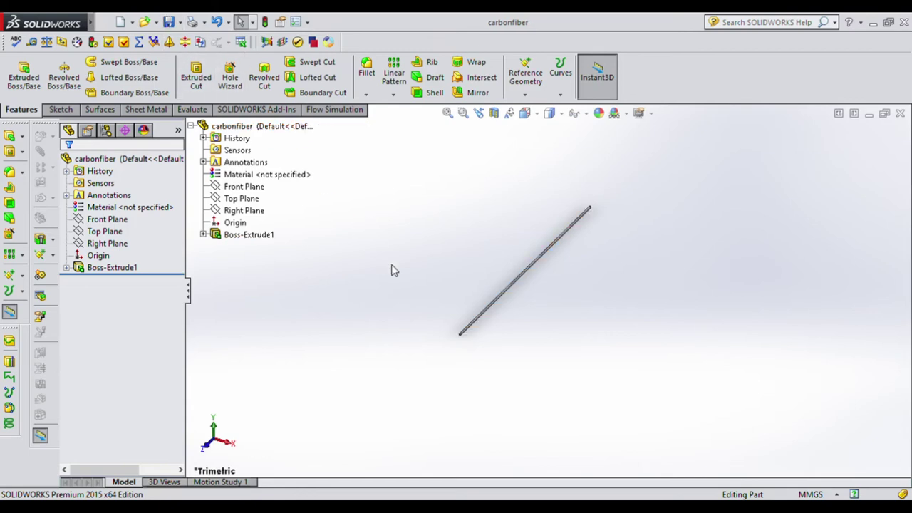
scroll(510, 258, down, 3)
scroll(523, 251, down, 2)
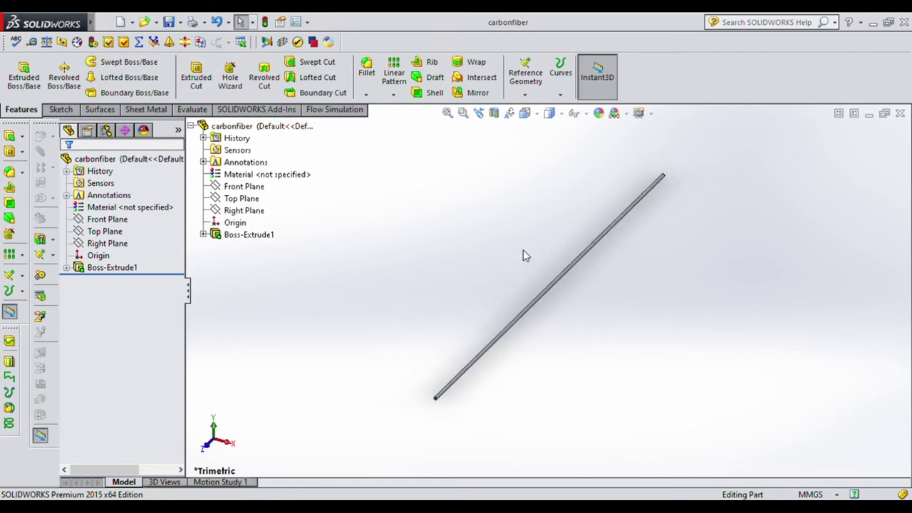
click(901, 114)
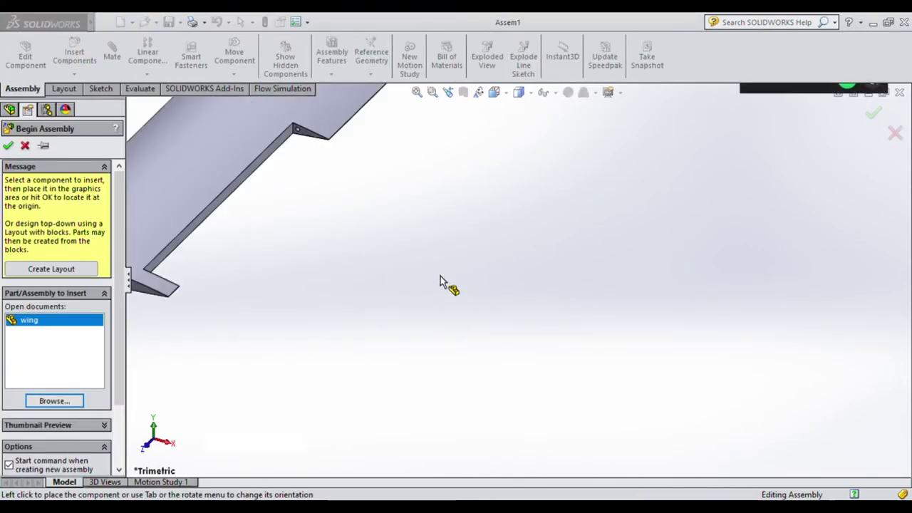
Place the wing at the assembly origin and insert the carbonfiber rod beside it.
click(439, 276)
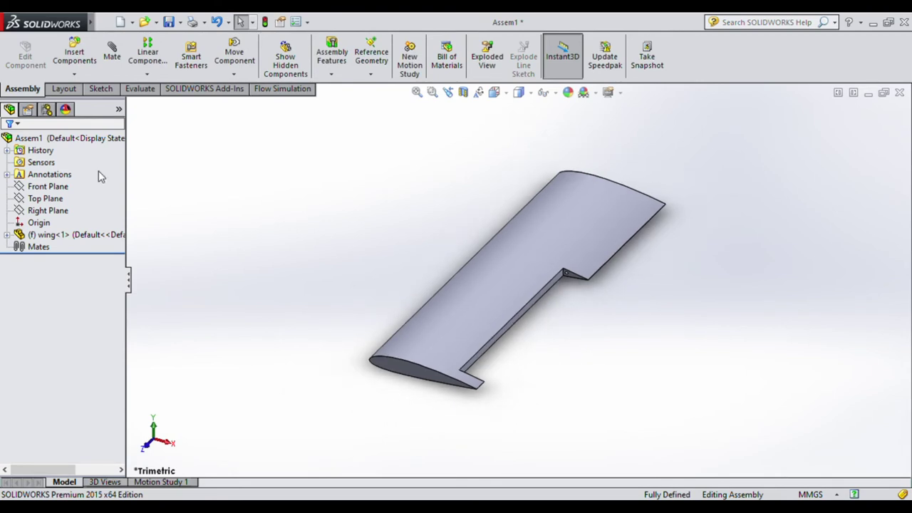
click(75, 65)
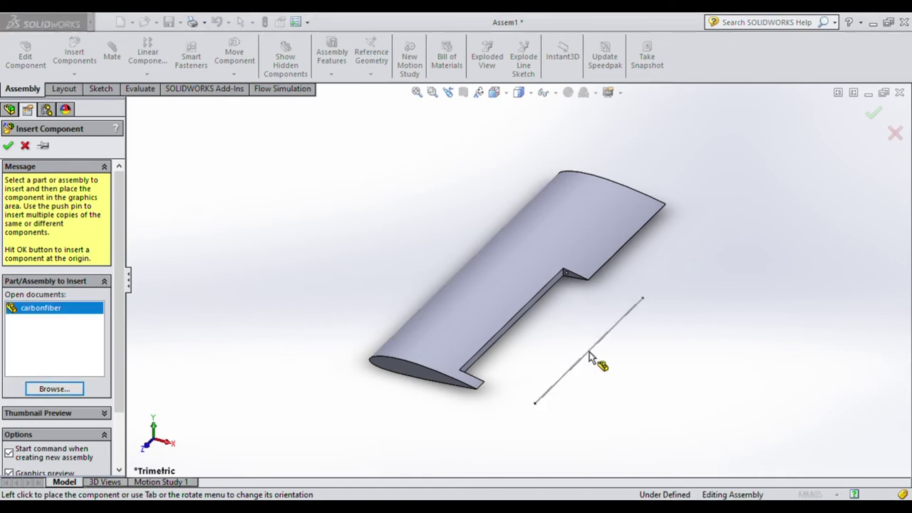
click(564, 389)
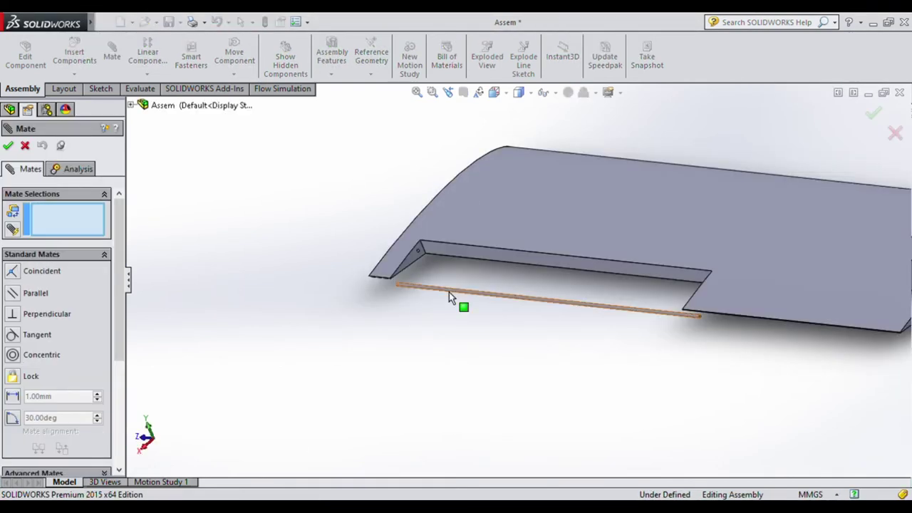
Mate the rod's round face concentric with the wing's hinge hole.
click(449, 292)
scroll(445, 263, down, 2)
scroll(428, 258, down, 3)
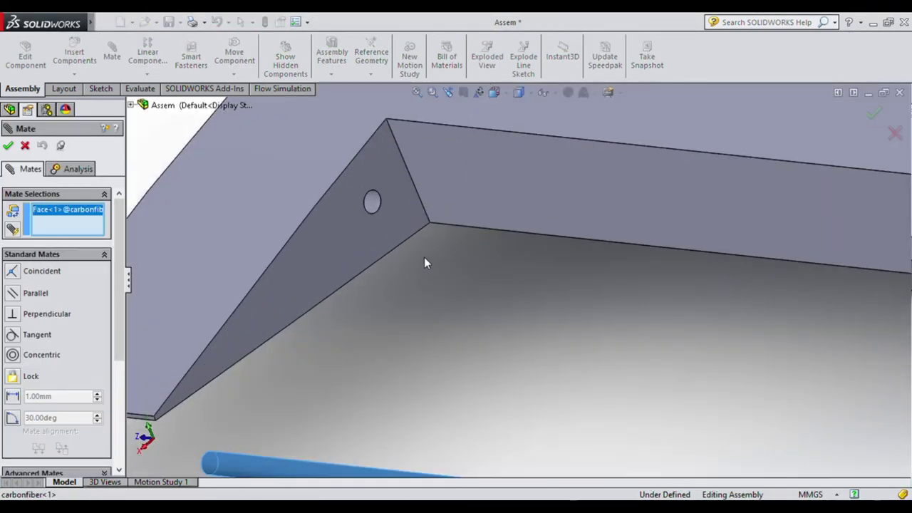
click(376, 201)
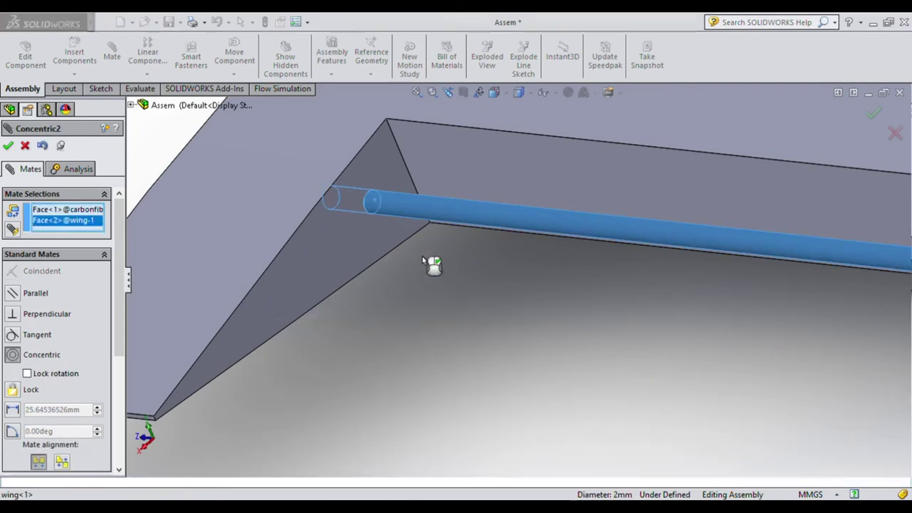
key(Return)
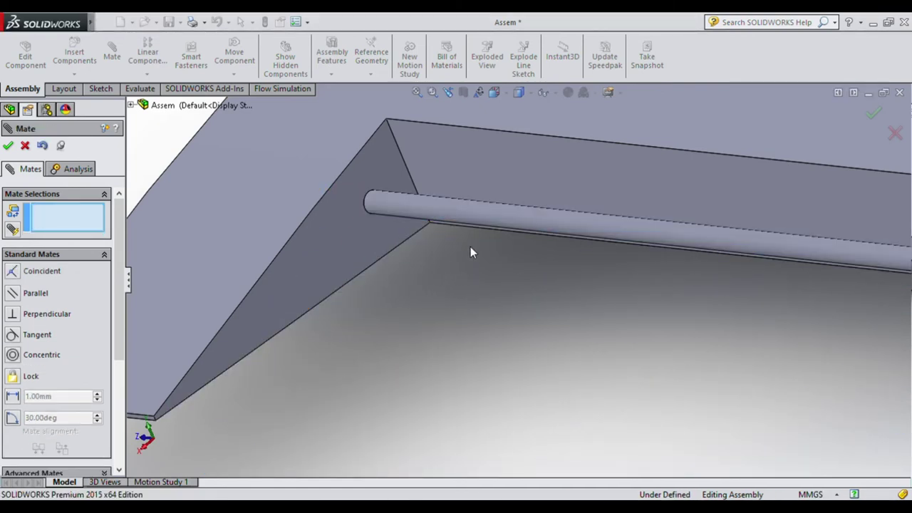
scroll(471, 247, up, 3)
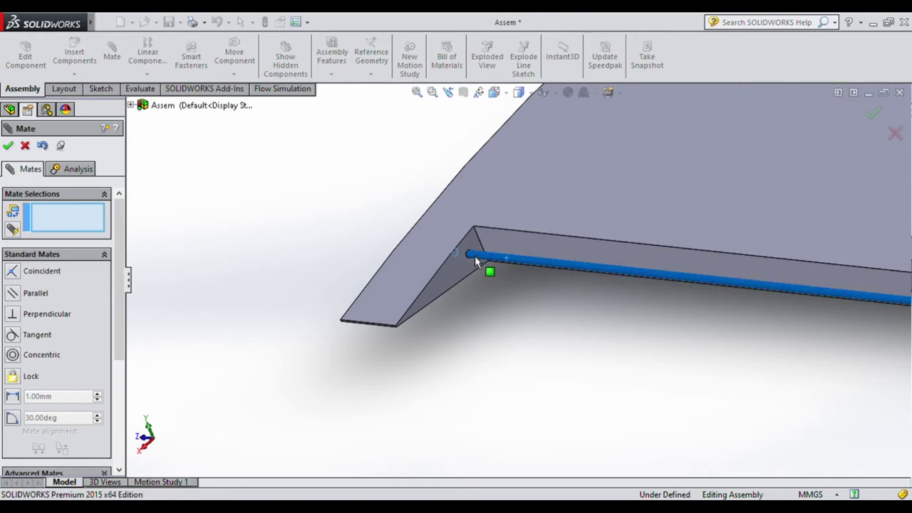
mouse_move(533, 312)
middle_down()
mouse_move(645, 347)
mouse_move(735, 389)
mouse_move(698, 421)
mouse_move(758, 377)
mouse_move(717, 394)
mouse_move(708, 360)
middle_up()
scroll(645, 347, up, 2)
scroll(713, 348, up, 2)
scroll(669, 308, down, 3)
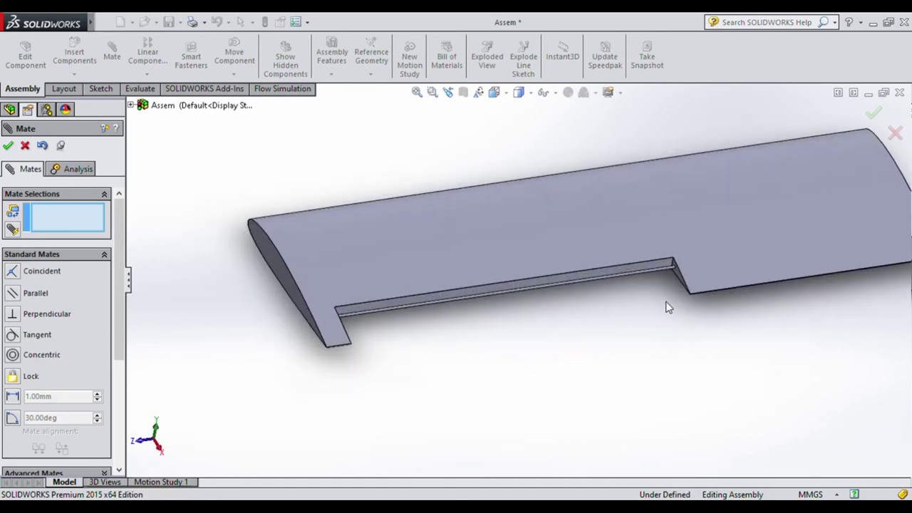
click(25, 146)
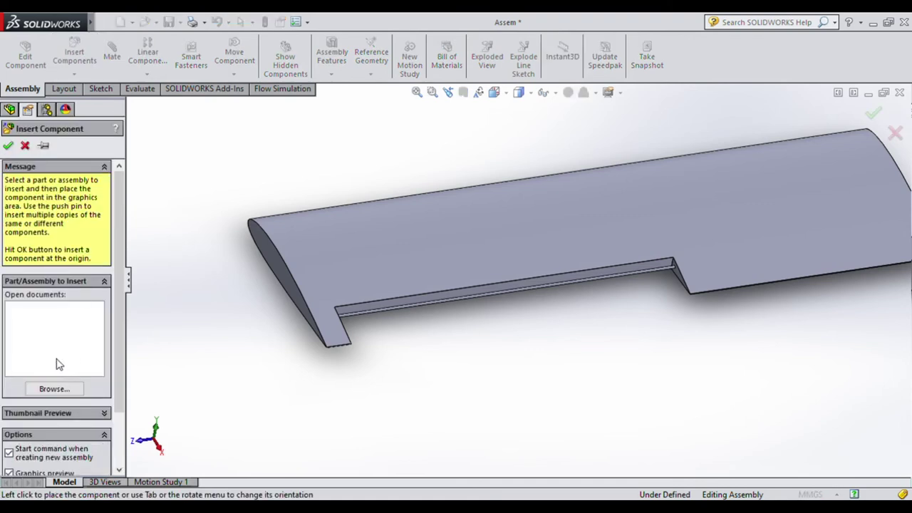
Insert the control surface part into the assembly below the wing.
click(54, 389)
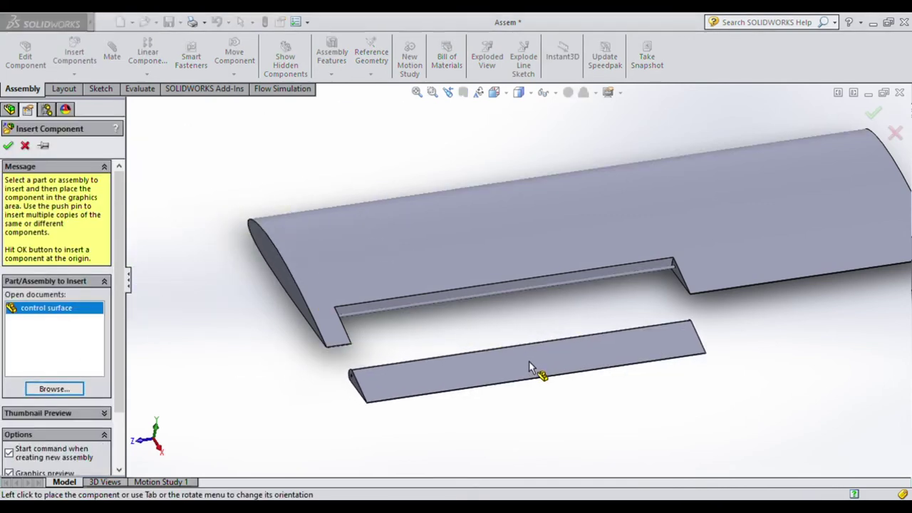
click(530, 357)
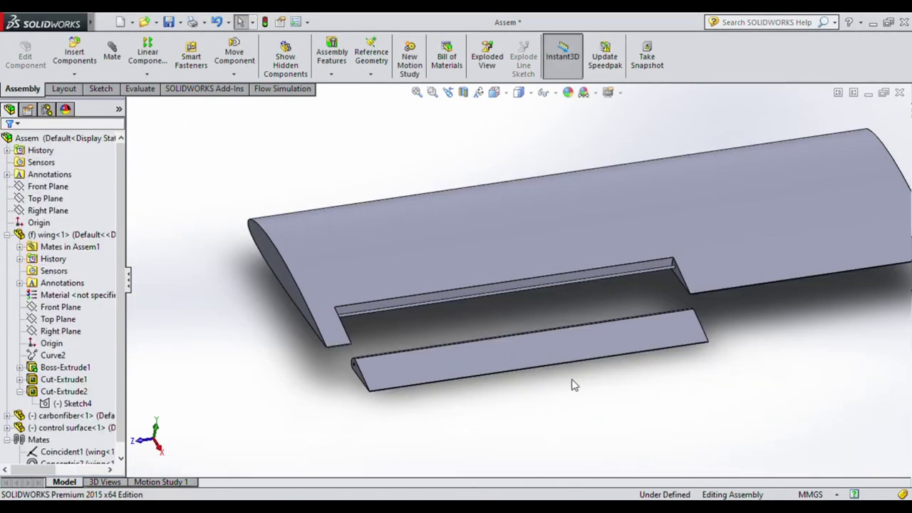
click(108, 67)
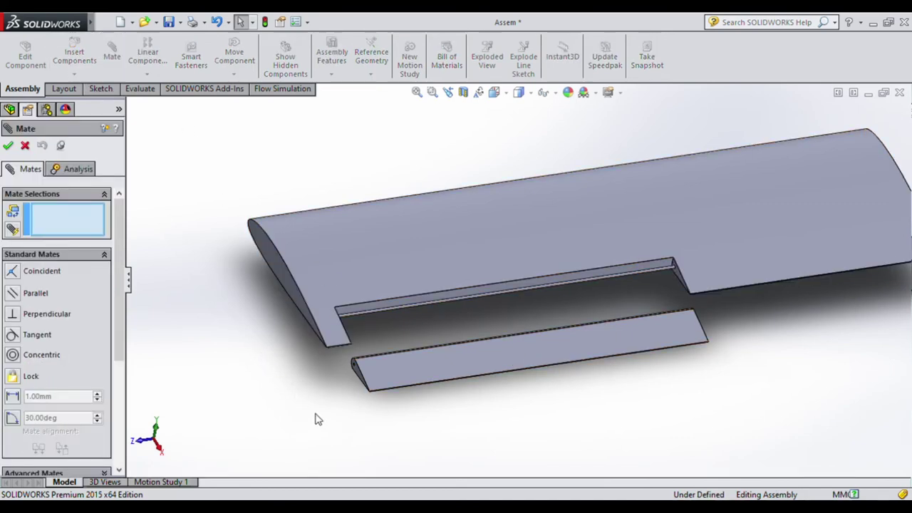
Mate the flap's hinge hole concentric with the carbon rod.
middle_drag(311, 414, 342, 421)
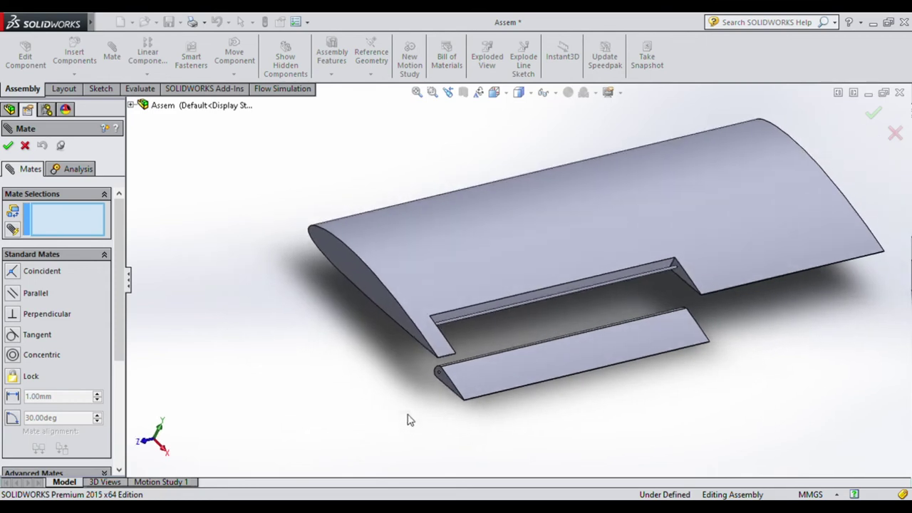
scroll(464, 371, down, 5)
scroll(561, 257, down, 3)
scroll(578, 163, down, 3)
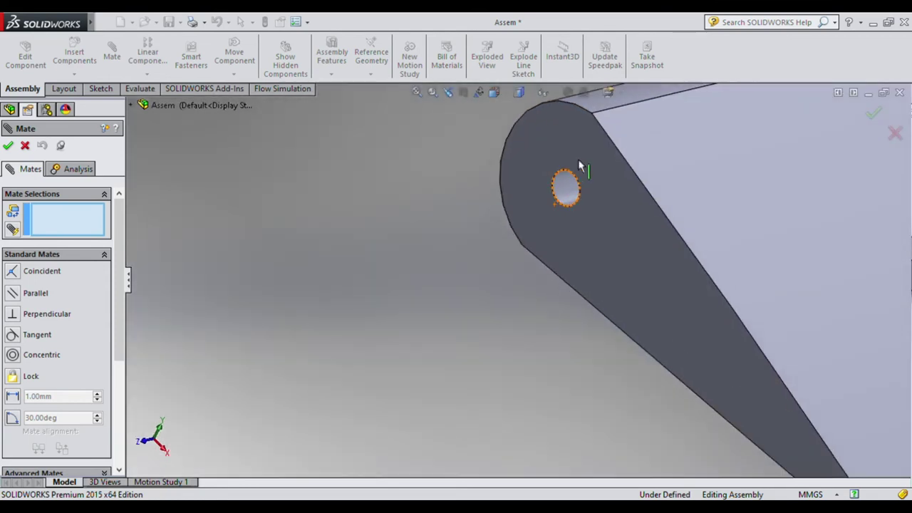
scroll(531, 233, down, 2)
click(535, 232)
scroll(680, 252, up, 3)
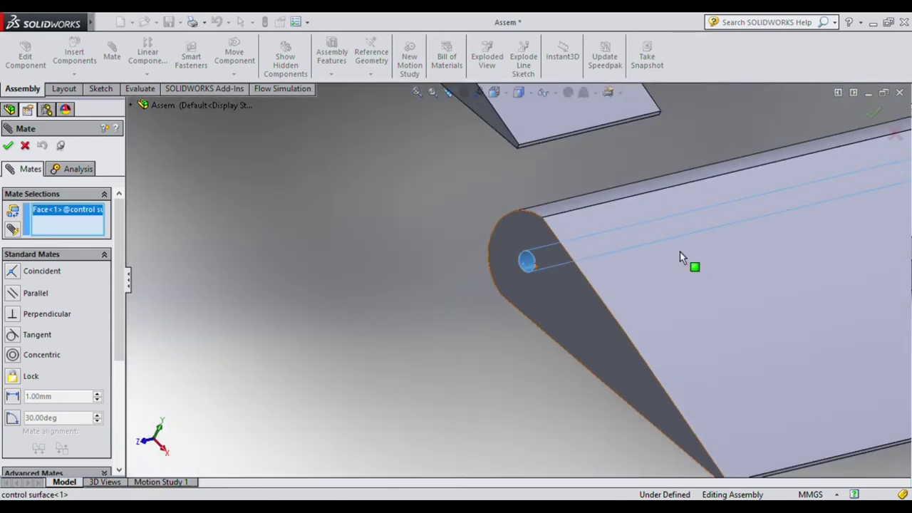
scroll(682, 251, up, 3)
middle_drag(675, 198, 637, 198)
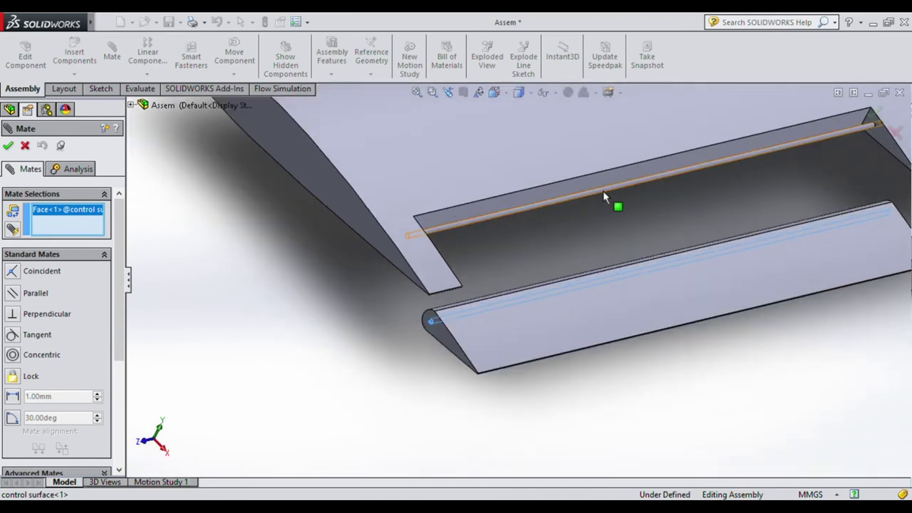
click(603, 191)
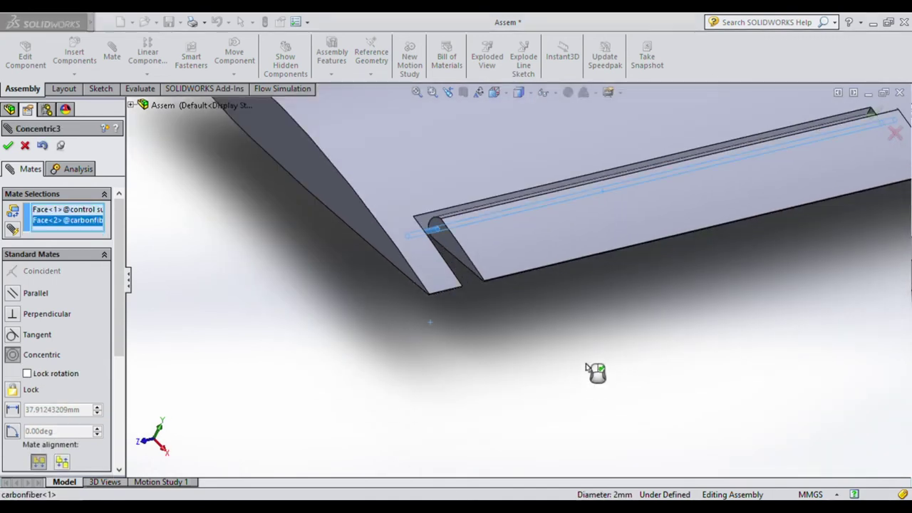
key(Return)
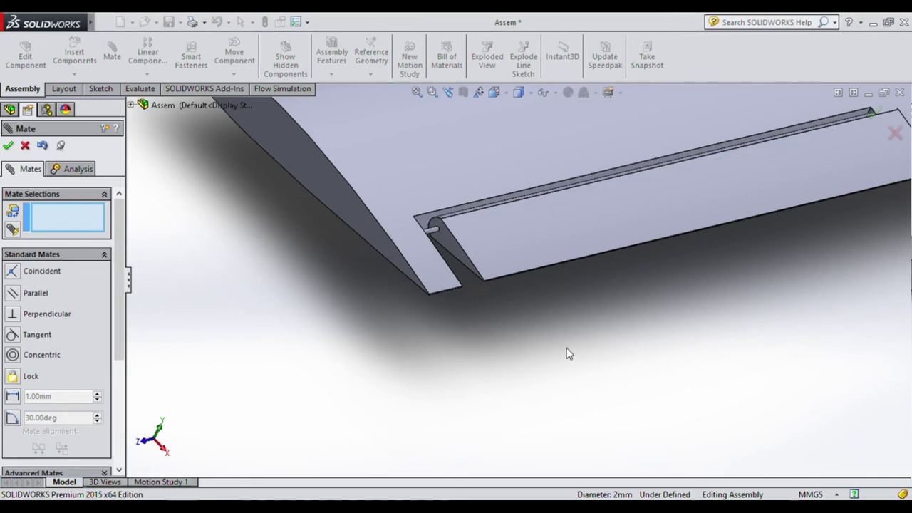
Make the control surface's end face coincident with the wing's notch face.
click(452, 252)
mouse_move(604, 348)
middle_down()
mouse_move(520, 354)
mouse_move(474, 289)
middle_up()
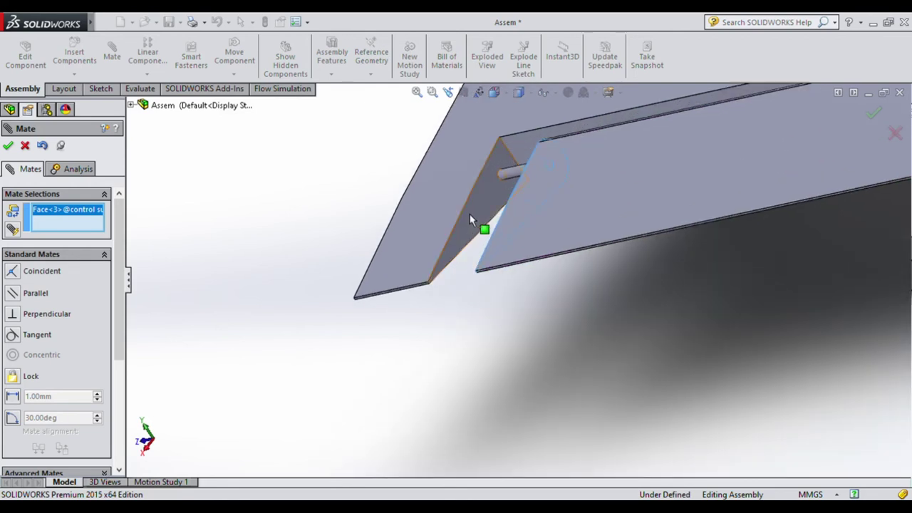
click(470, 214)
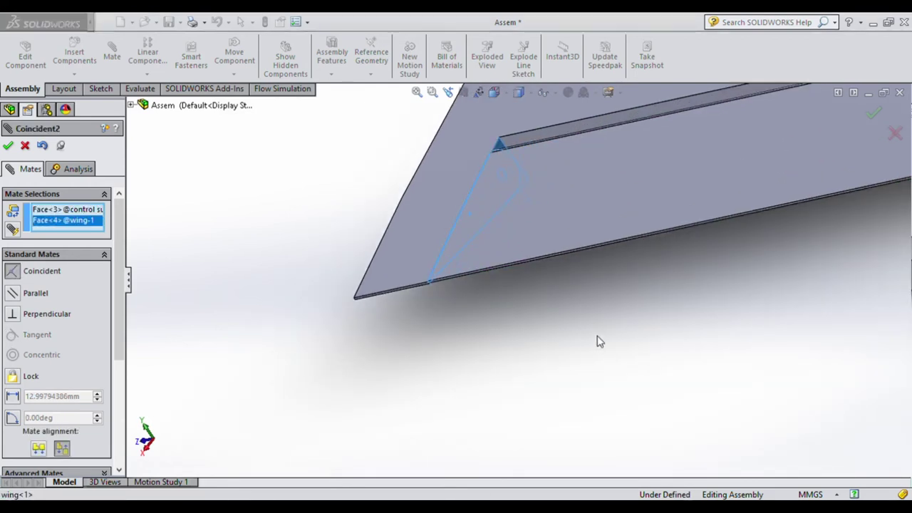
key(Return)
Swing the flap about its hinge to check it still moves freely.
mouse_move(513, 357)
middle_down()
mouse_move(527, 370)
mouse_move(530, 248)
middle_up()
scroll(528, 368, up, 3)
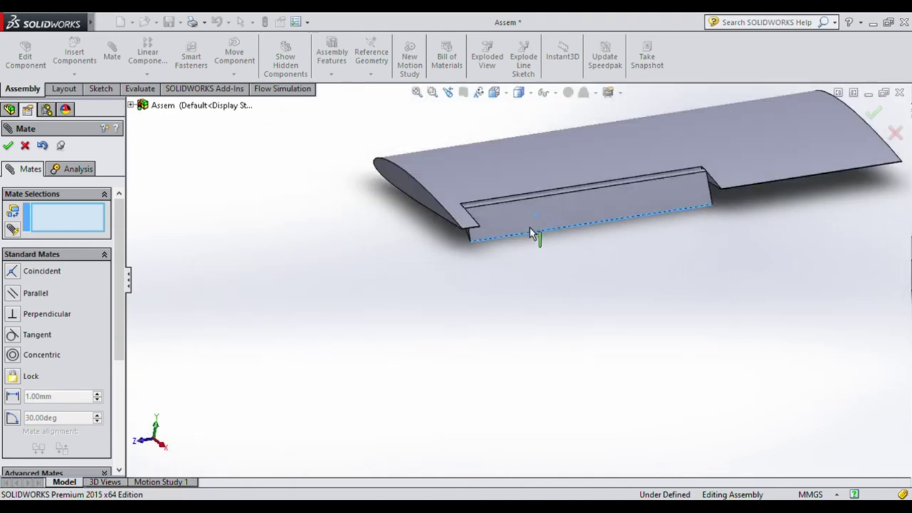
drag(530, 229, 542, 234)
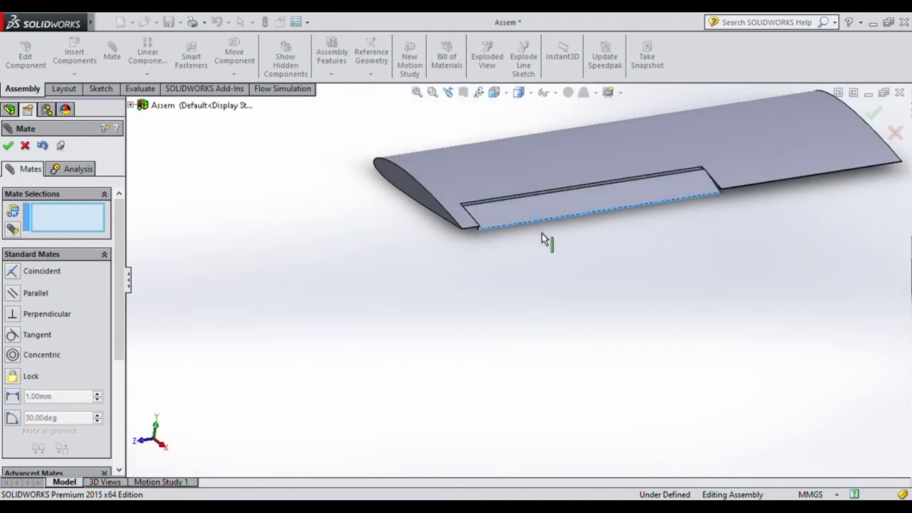
scroll(461, 245, up, 2)
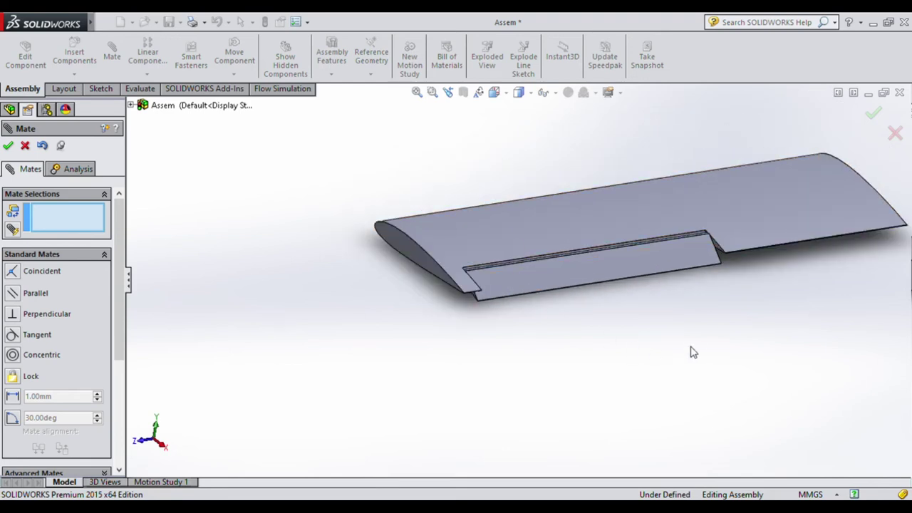
mouse_move(663, 369)
middle_down()
mouse_move(694, 378)
mouse_move(677, 373)
mouse_move(689, 325)
mouse_move(690, 354)
mouse_move(682, 350)
middle_up()
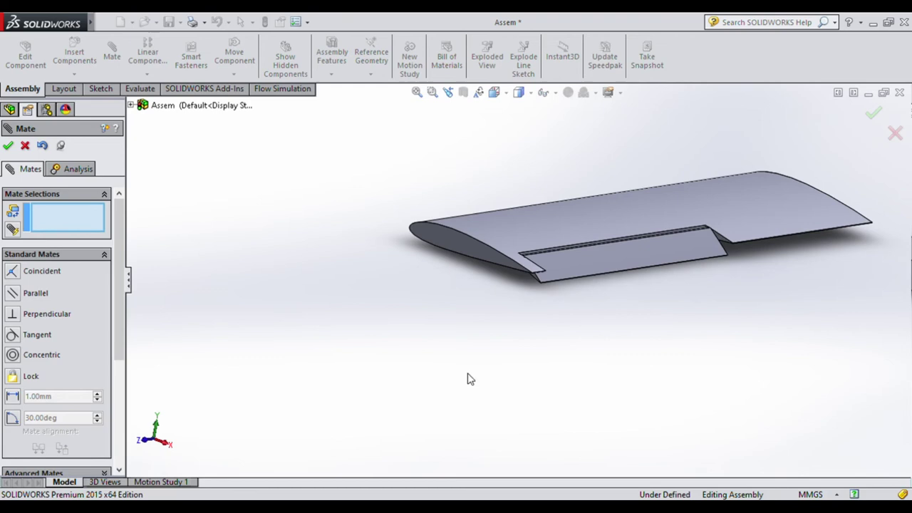
Add a rotary motor in a motion study set to oscillate with 60deg amplitude.
click(8, 146)
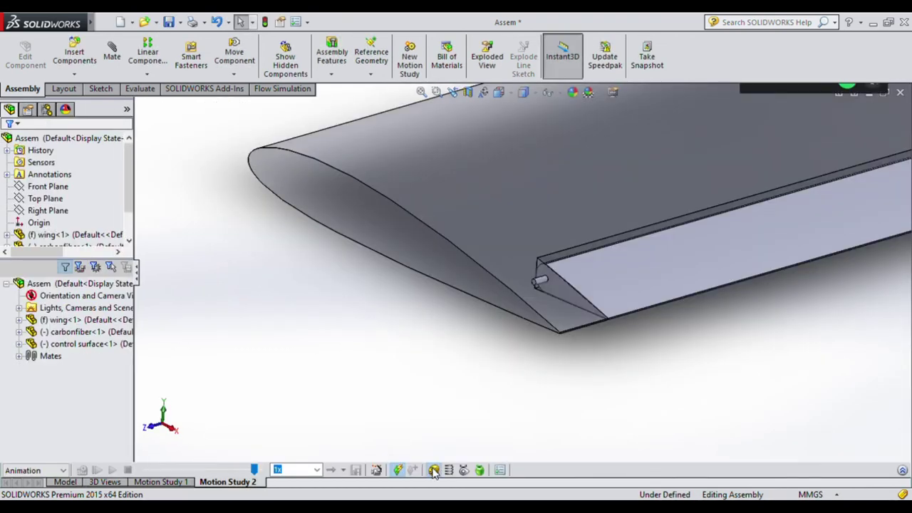
click(397, 470)
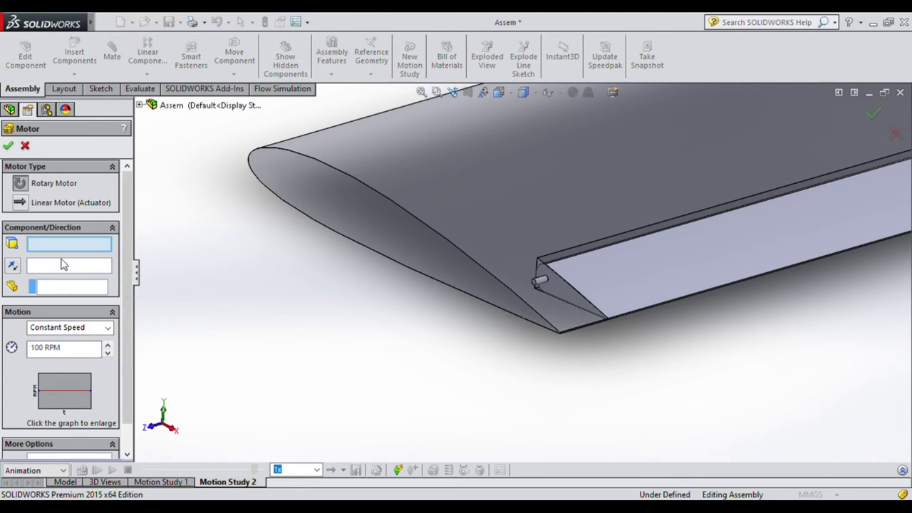
click(110, 330)
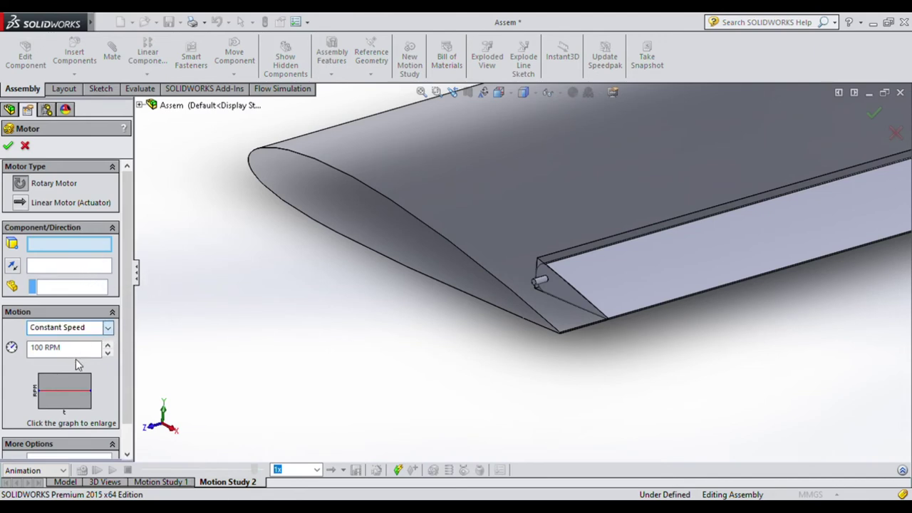
key(Down)
key(Down)
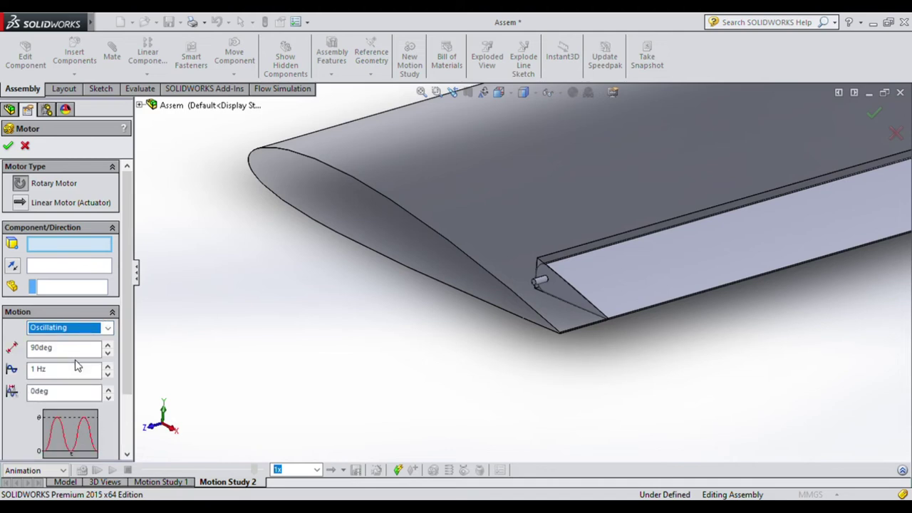
click(87, 349)
text(6)
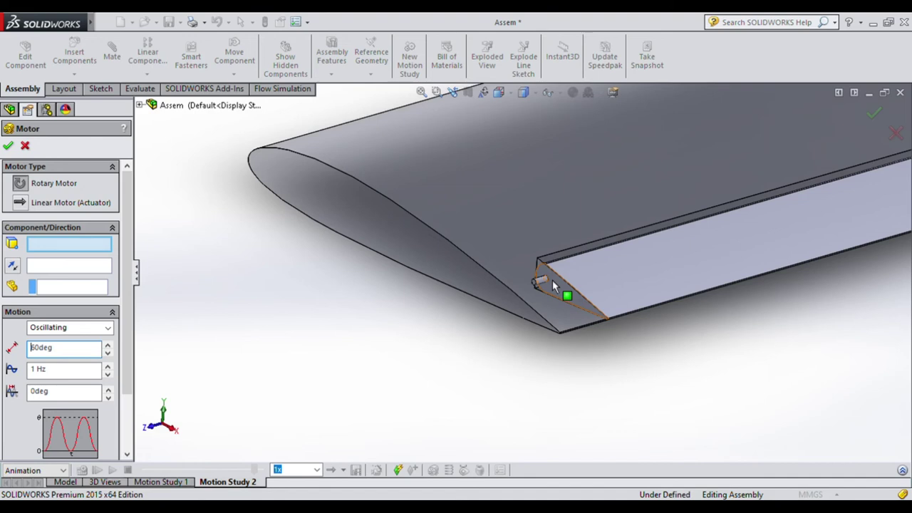
Drive the control surface's end face relative to the carbonfiber rod and confirm the motor.
click(553, 282)
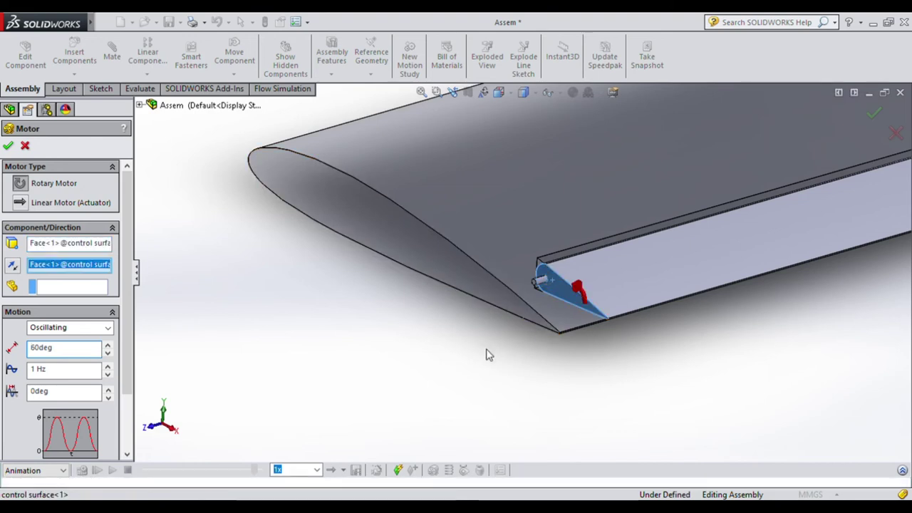
click(59, 290)
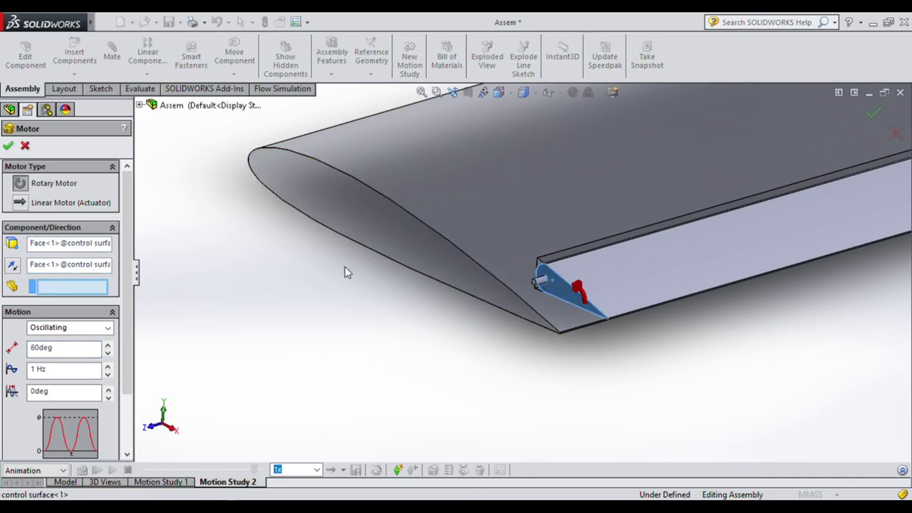
click(543, 285)
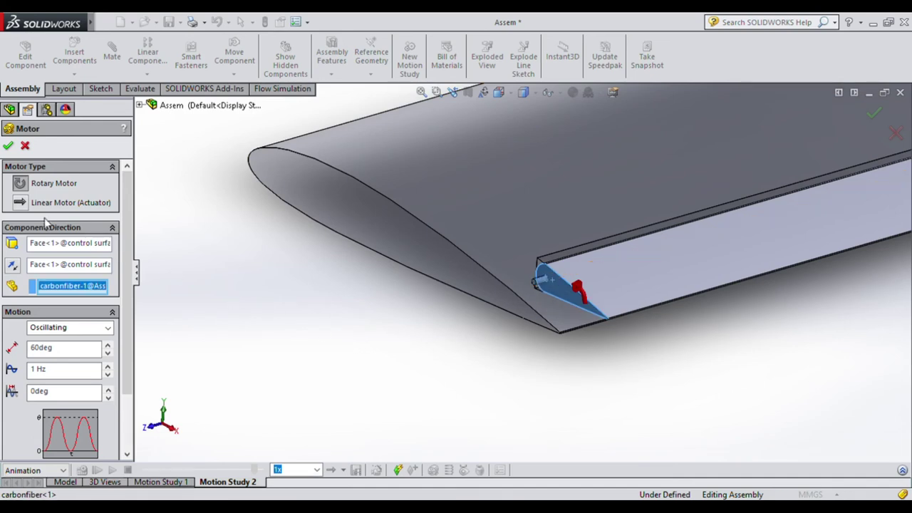
click(8, 146)
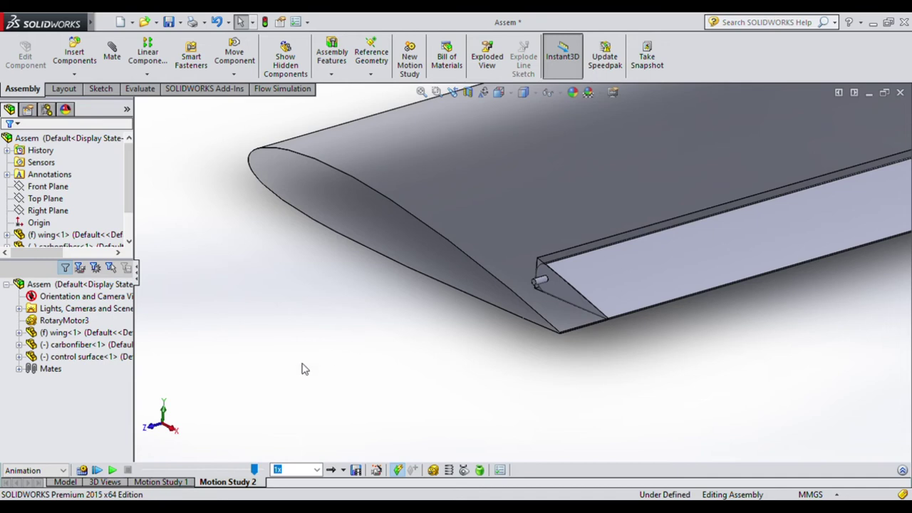
Calculate Motion Study 2 so RotaryMotor3 swings the aileron on its rod.
click(112, 470)
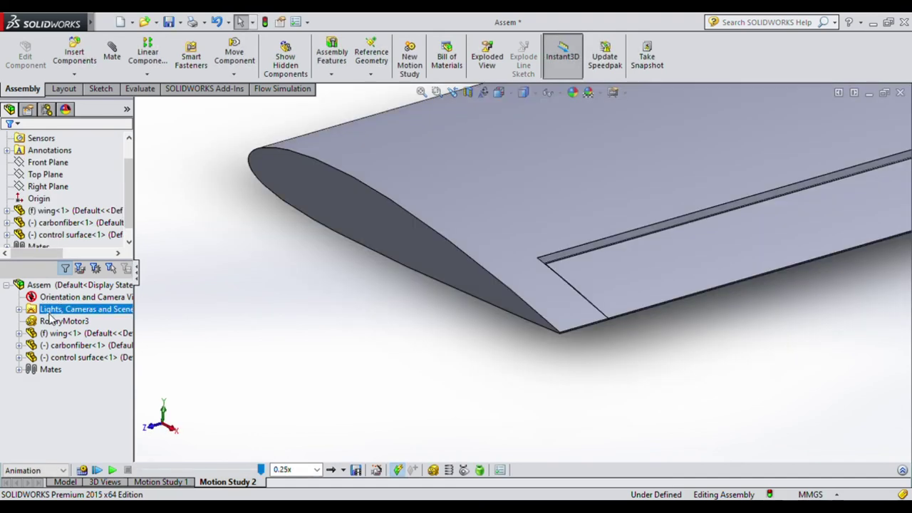
click(57, 321)
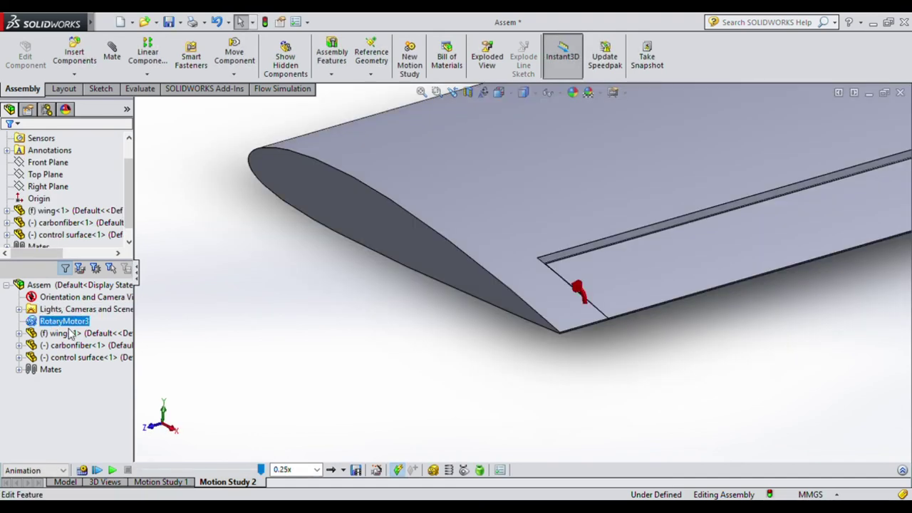
click(82, 328)
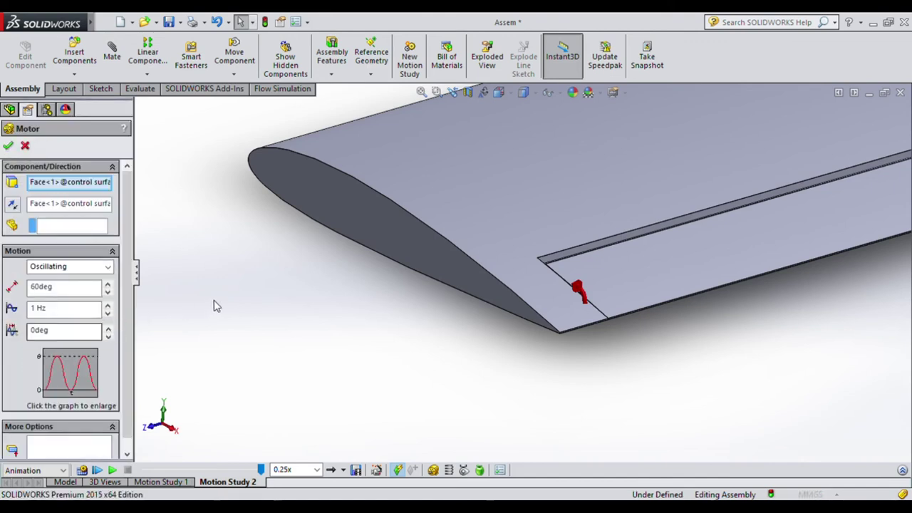
click(455, 210)
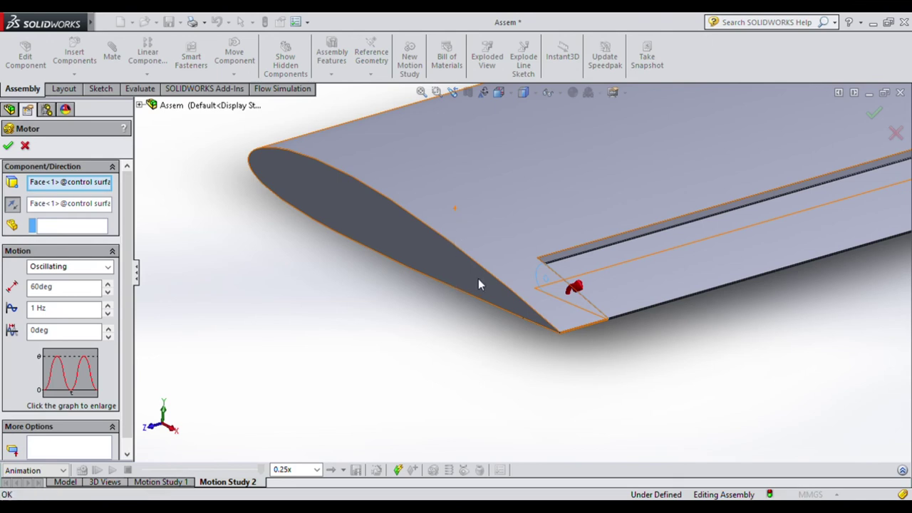
key(Return)
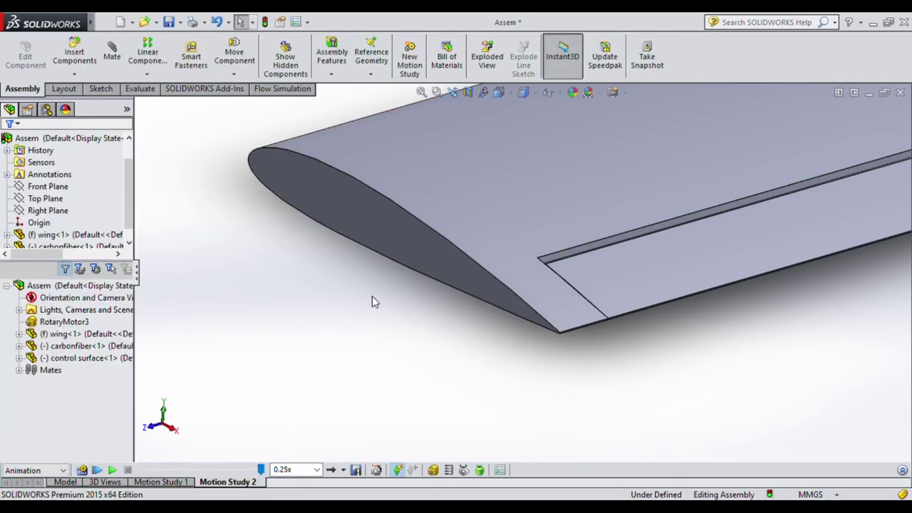
Recalculate Motion Study 2 and play it back to watch the aileron deflect.
click(82, 470)
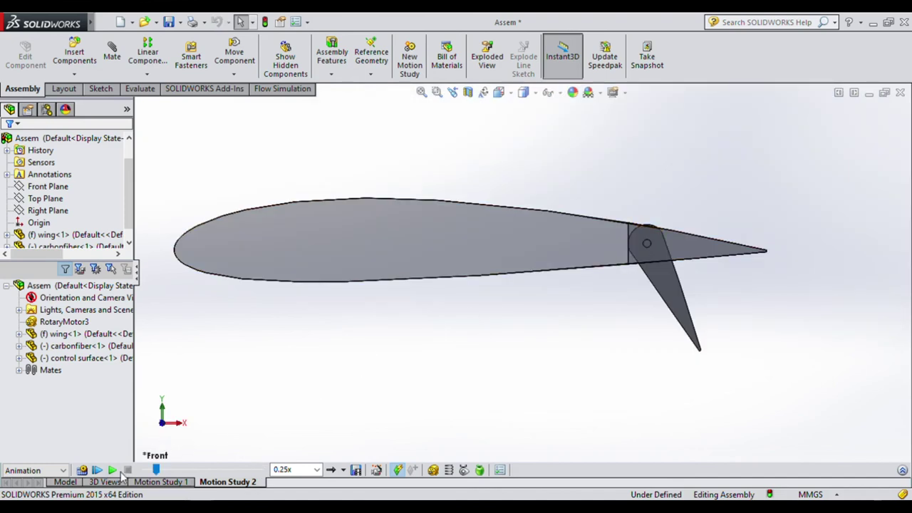
click(112, 470)
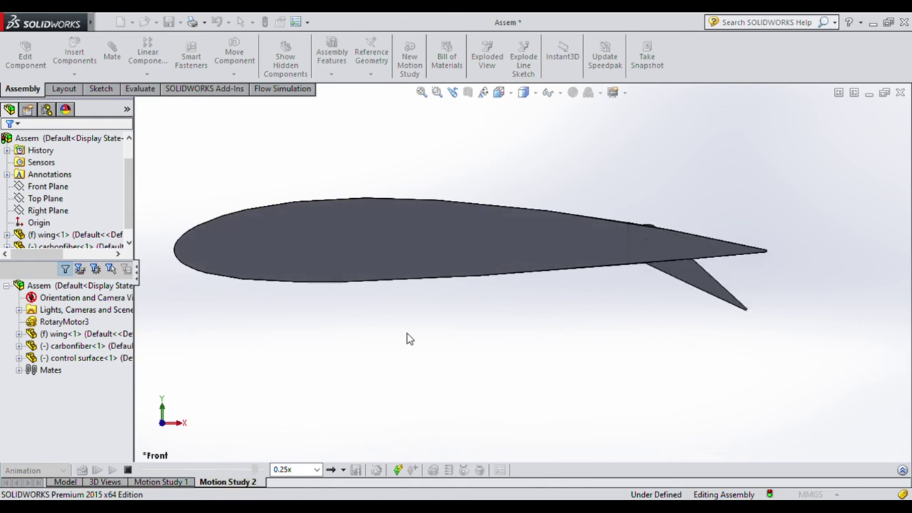
Replay the motion study from an isometric view, then switch to the Left view.
key(ctrl+7)
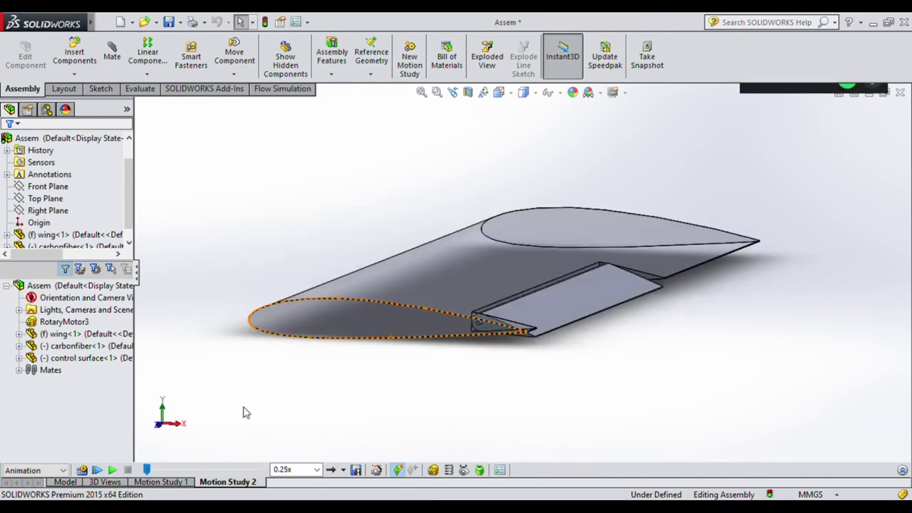
click(112, 470)
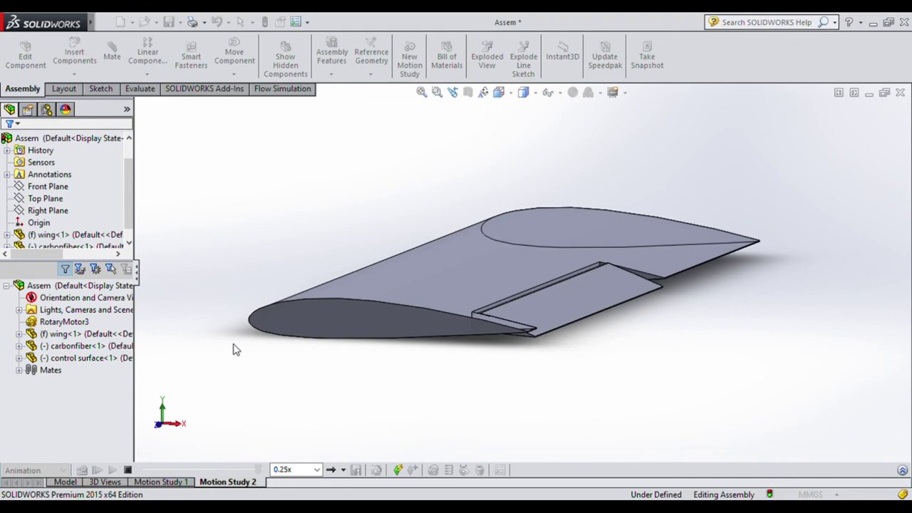
key(ctrl+3)
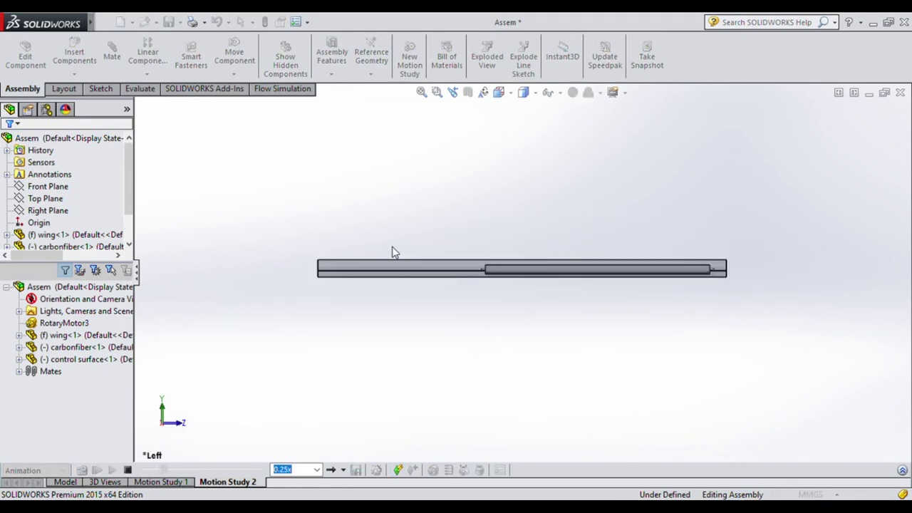